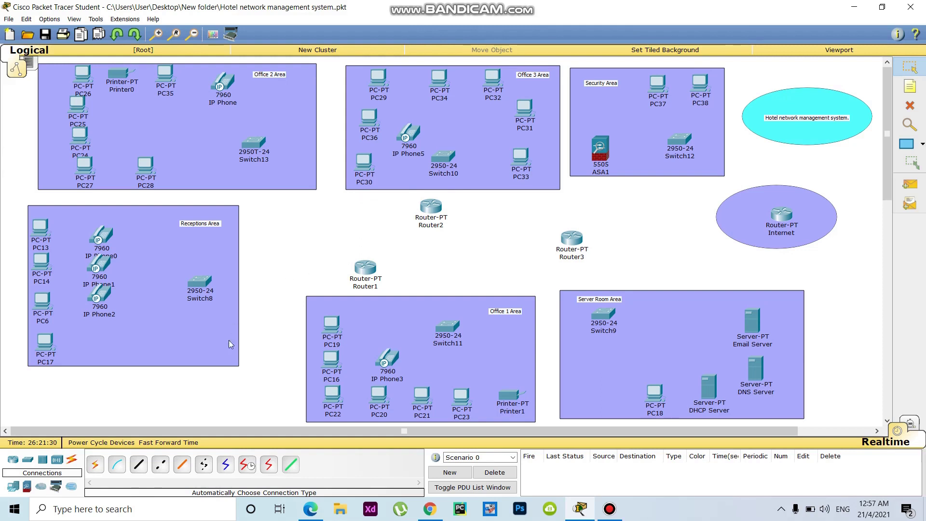
Step: Connect Router1 to Router2 and Router2 to Router3 with automatically chosen connection types
left_click(96, 467)
left_click(366, 268)
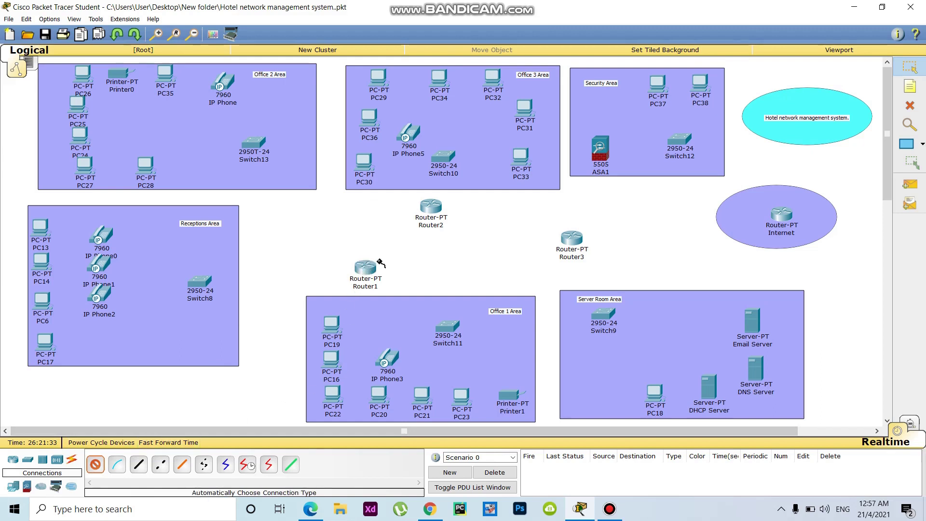
left_click(430, 206)
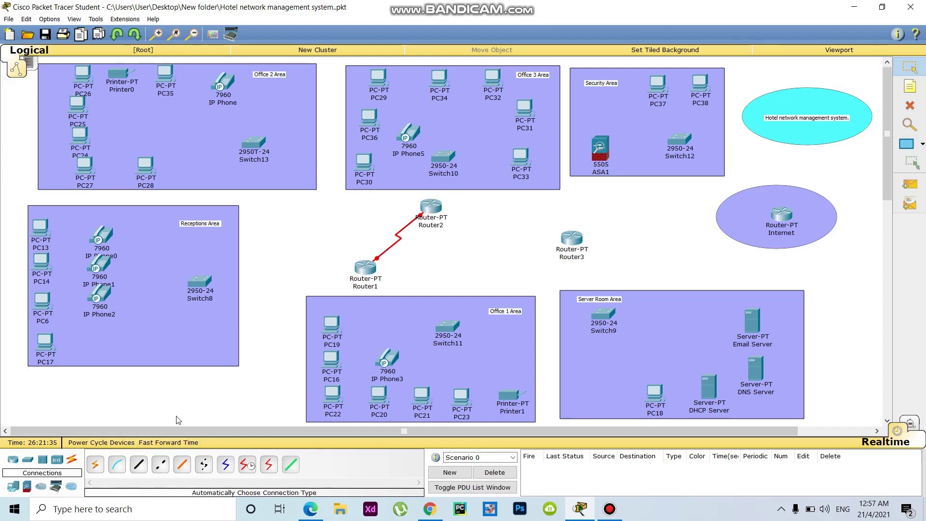
left_click(96, 464)
left_click(435, 206)
left_click(571, 237)
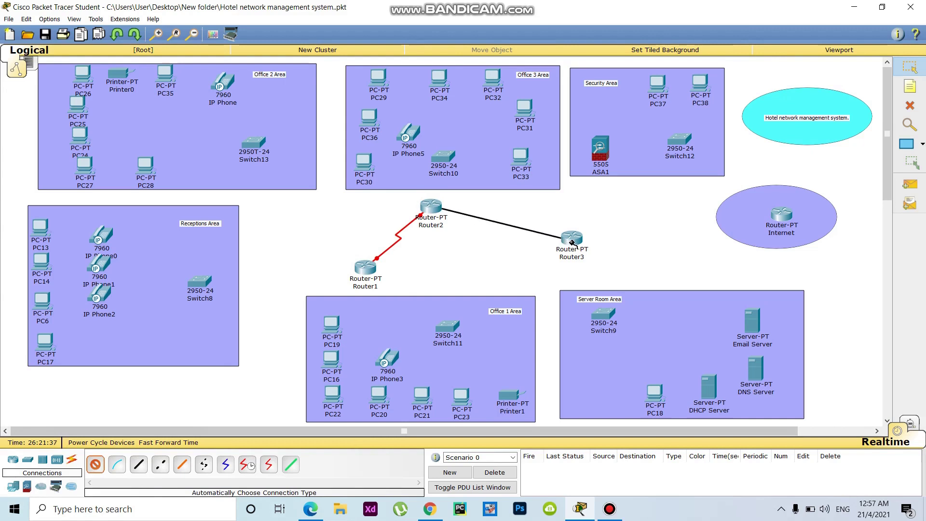
Step: Link Router3 to the Internet router with an automatically chosen connection type
left_click(96, 464)
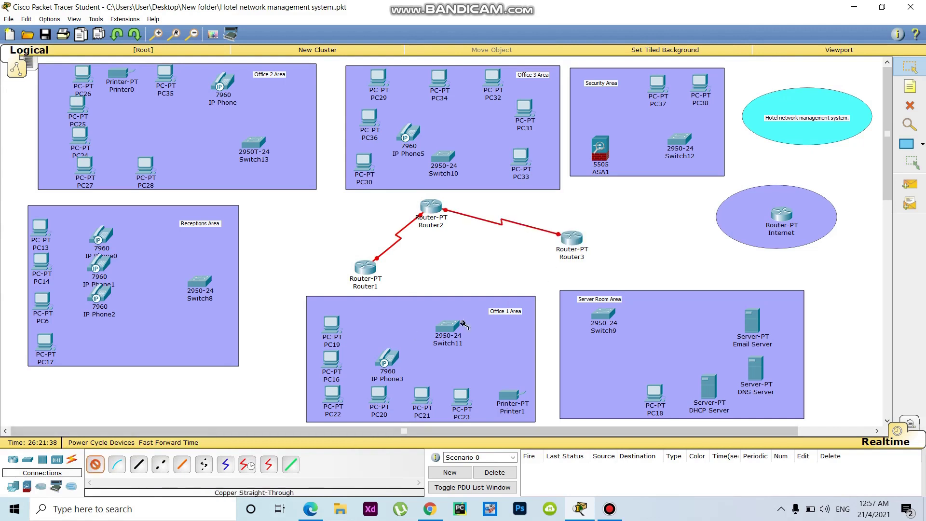
left_click(572, 237)
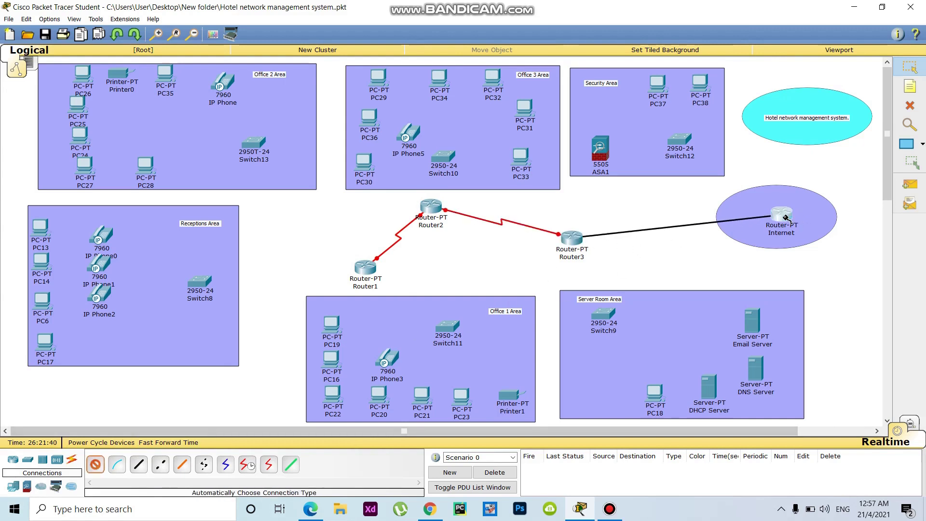
left_click(780, 214)
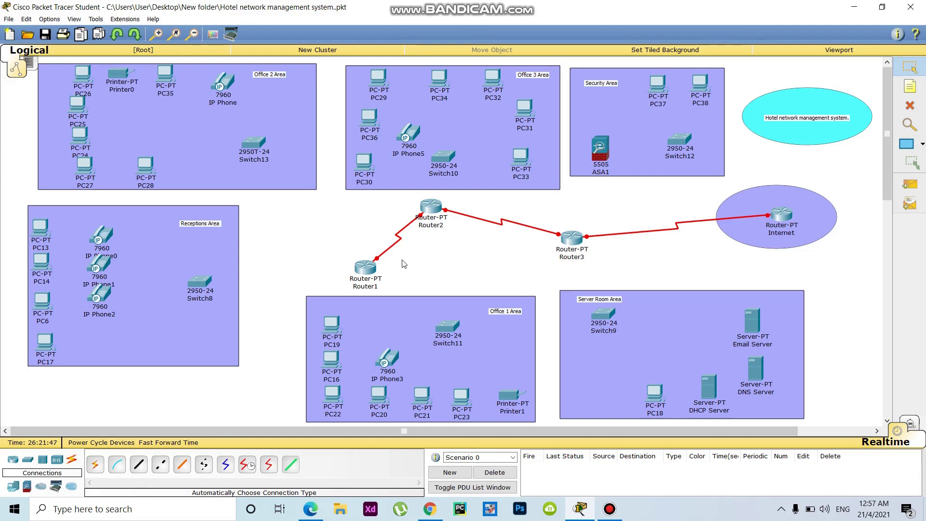
Step: Assign Router1's Serial2/0 interface the IP address 11.12.11.1 with subnet mask 255.0.0.0
left_click(374, 269)
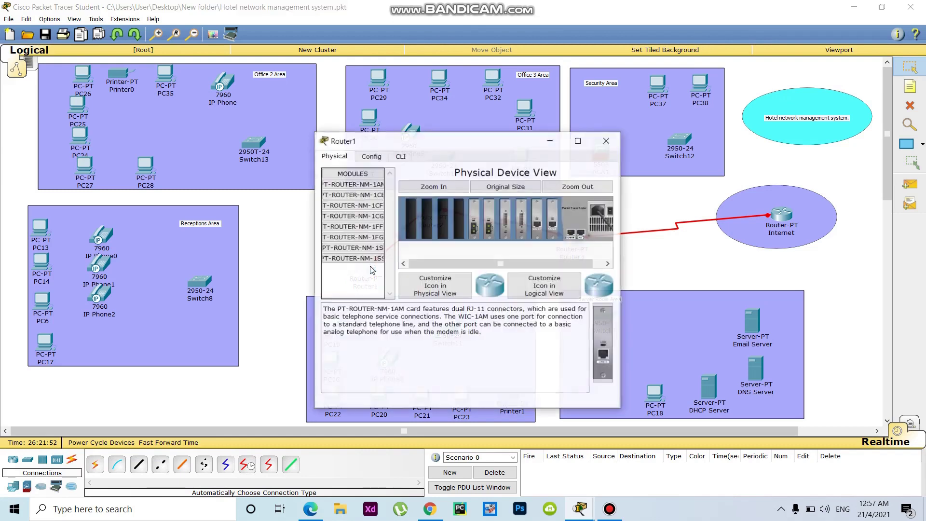
left_click(371, 156)
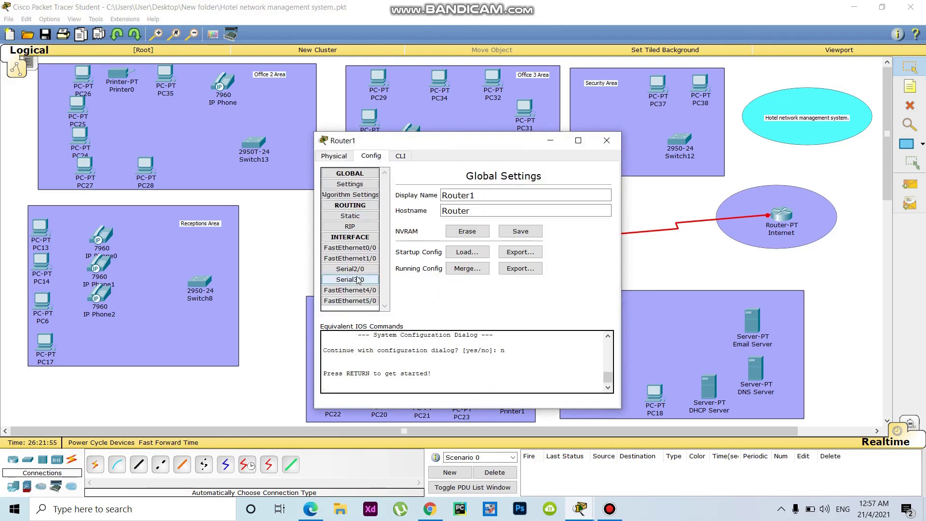
left_click(372, 272)
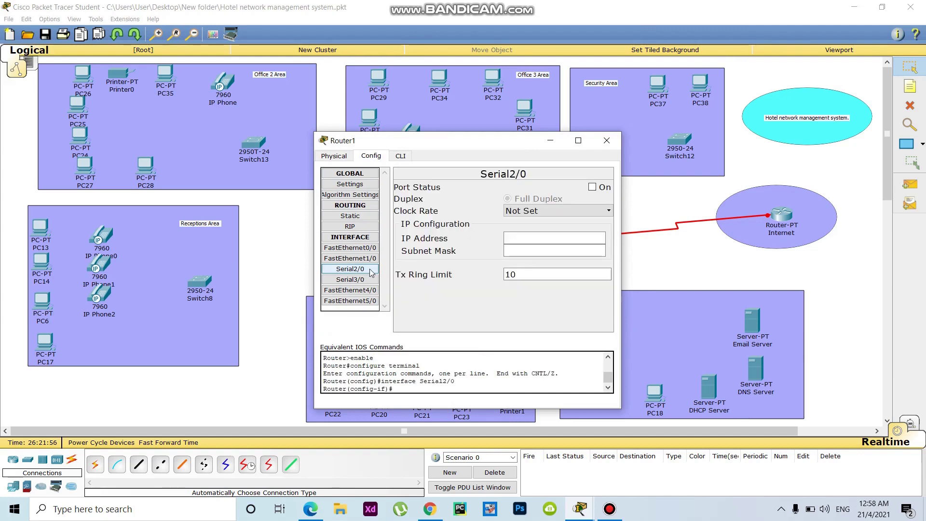
left_click(516, 237)
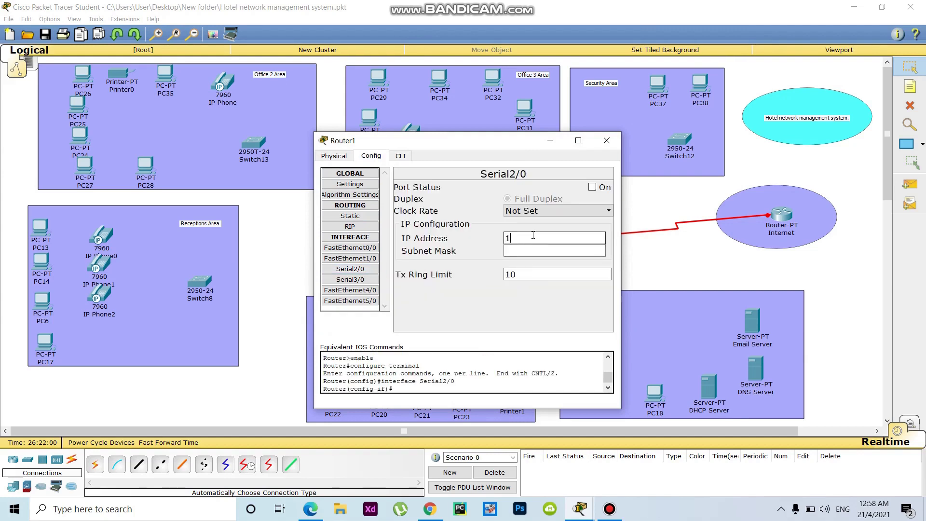
type("11.12.11.1")
left_click_drag(552, 238, 500, 243)
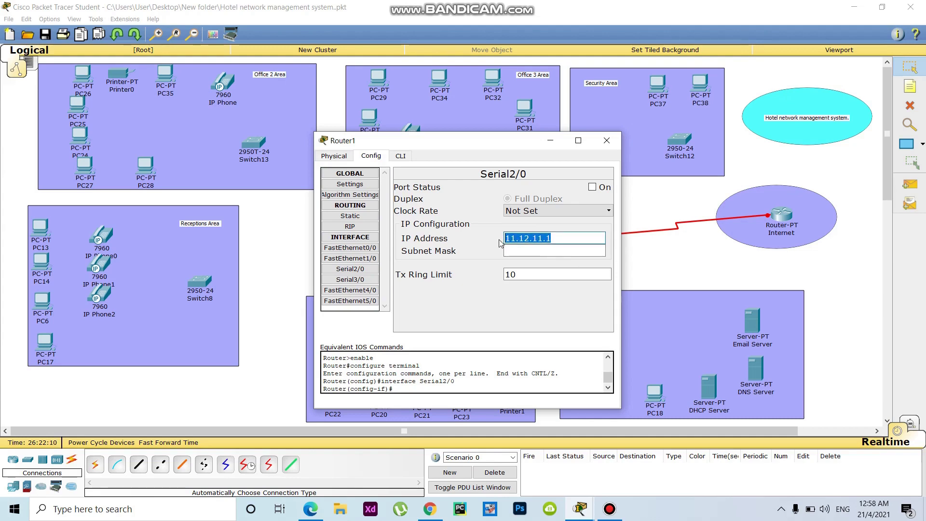
key("Tab")
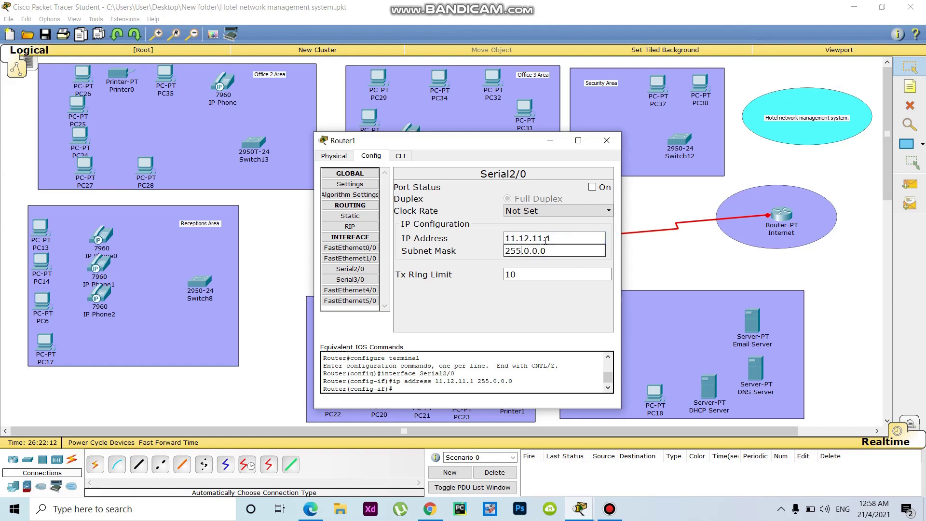
Step: Turn on Router1's Serial2/0 port and set its clock rate to 125000
left_click(592, 187)
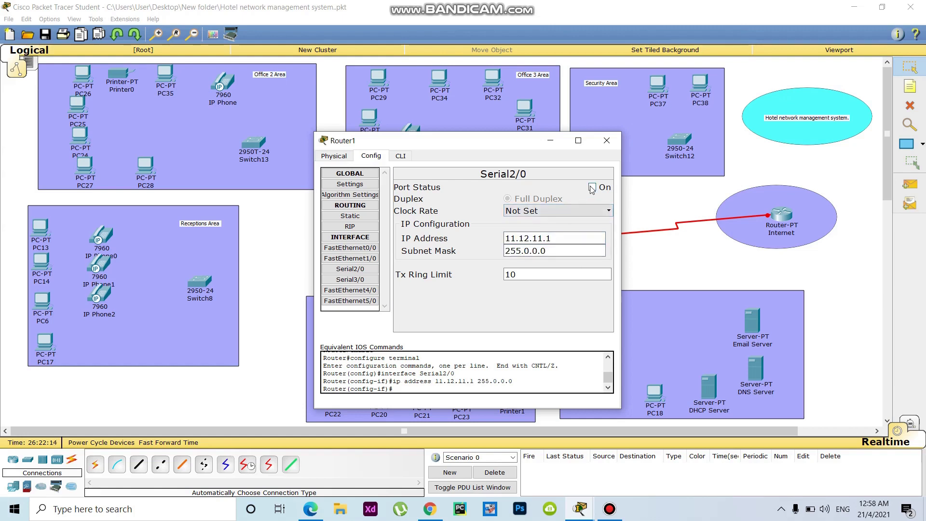
left_click(610, 211)
scroll(530, 241, "up", 4)
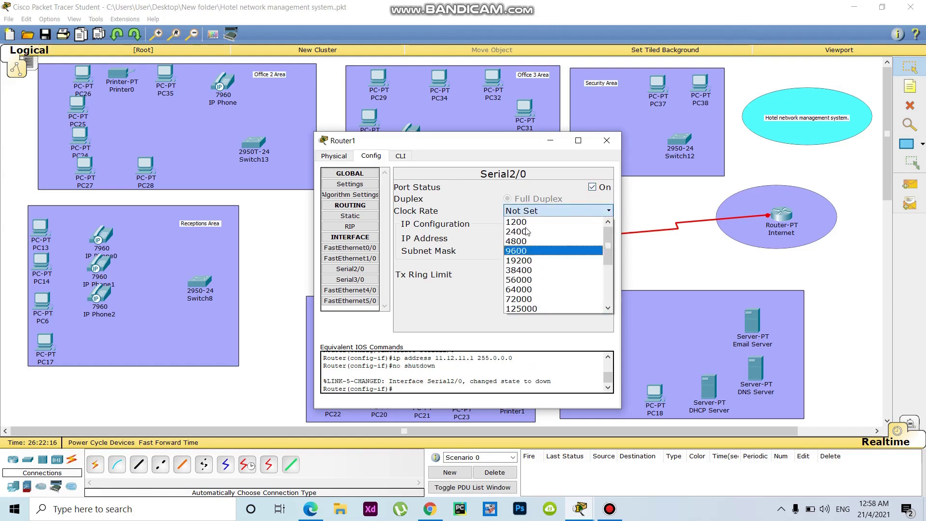
left_click(521, 308)
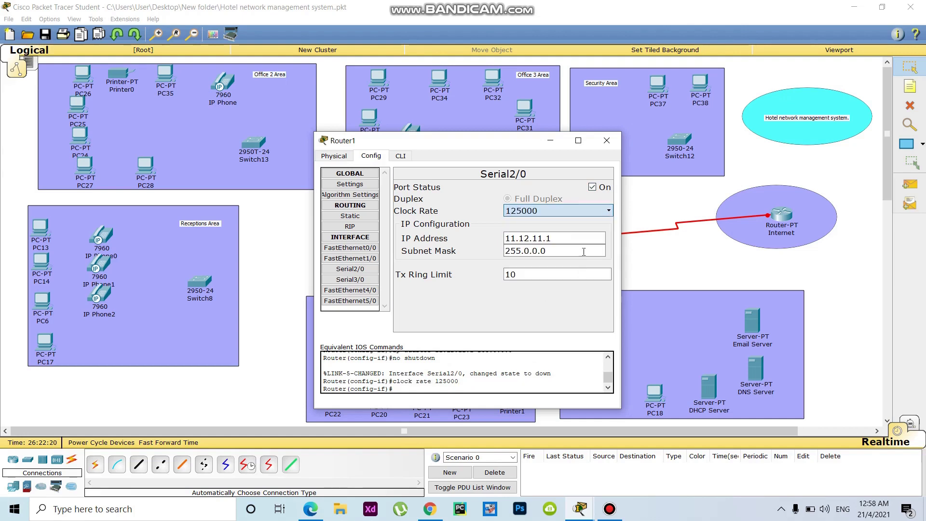
Step: Add the network 11.0.0.0 to Router1's RIP routing and close the router's configuration window
left_click(350, 226)
left_click(540, 190)
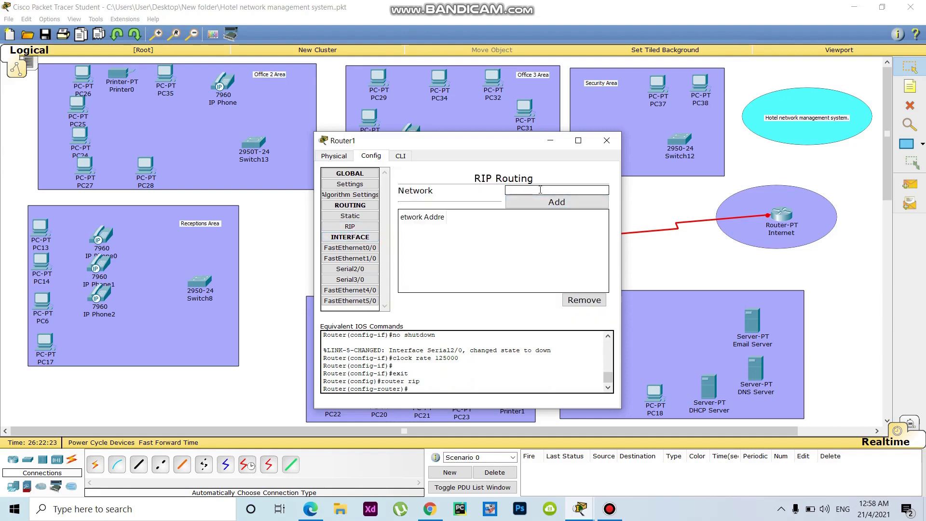
type("11.0.0.0")
left_click(574, 205)
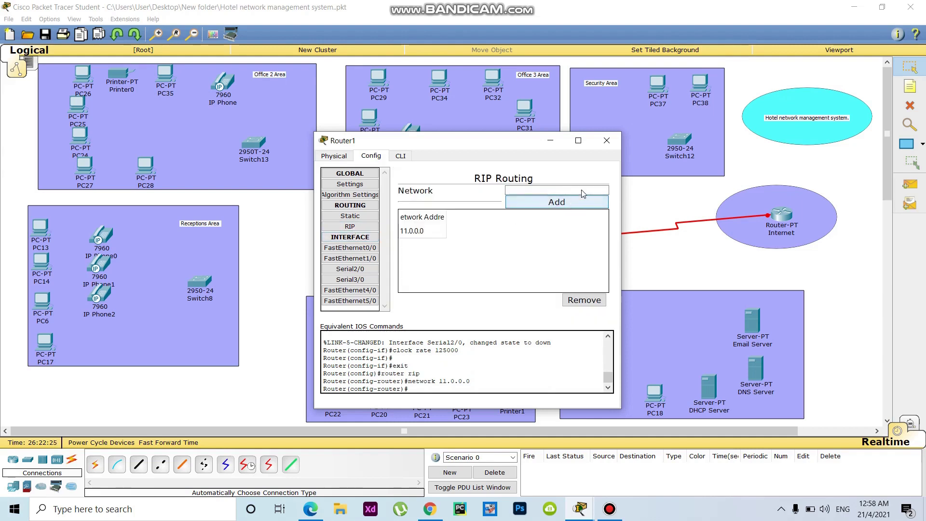
left_click(604, 143)
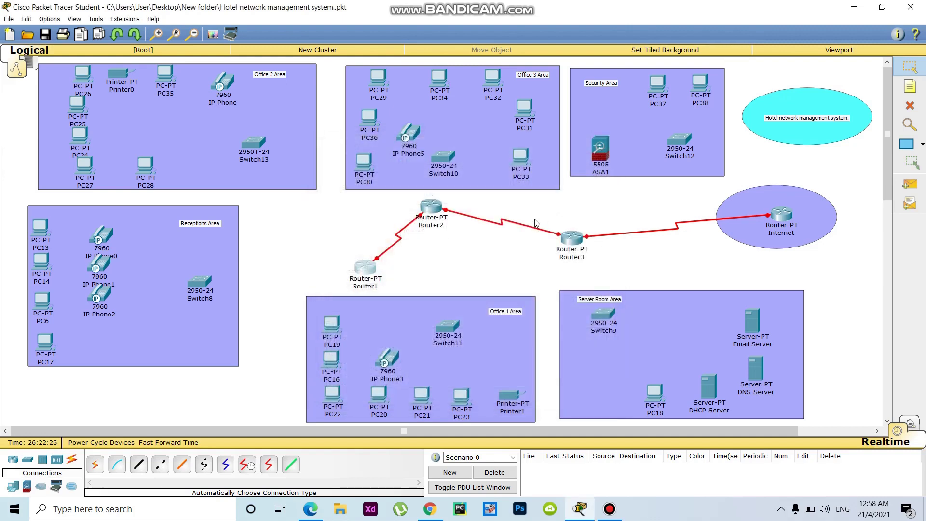
Step: Assign Router2's Serial2/0 interface the IP address 11.12.11.2 with subnet mask 255.0.0.0
left_click(428, 213)
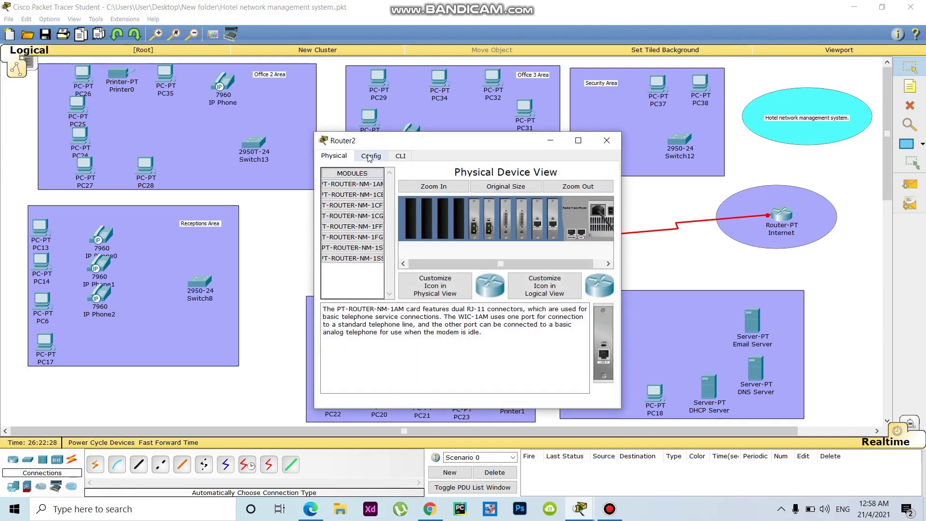
left_click(371, 156)
left_click(357, 270)
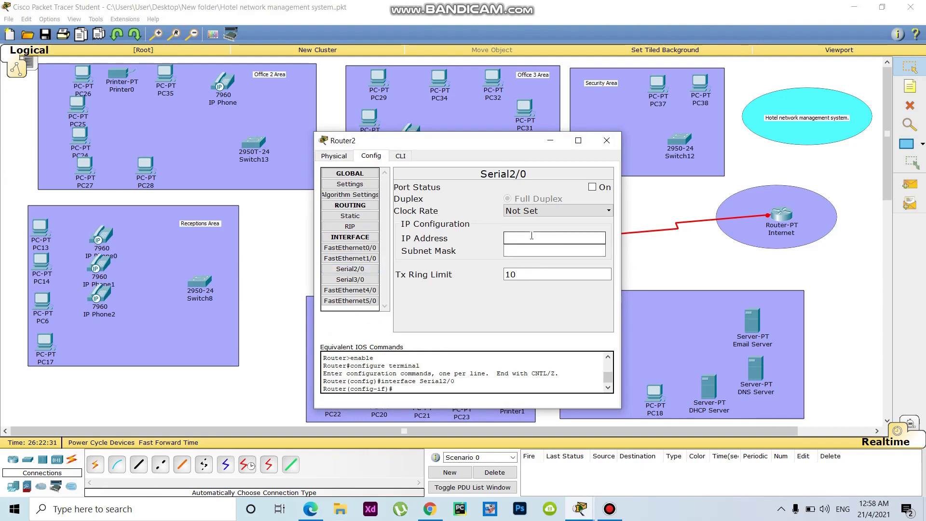
type("11.12.11.")
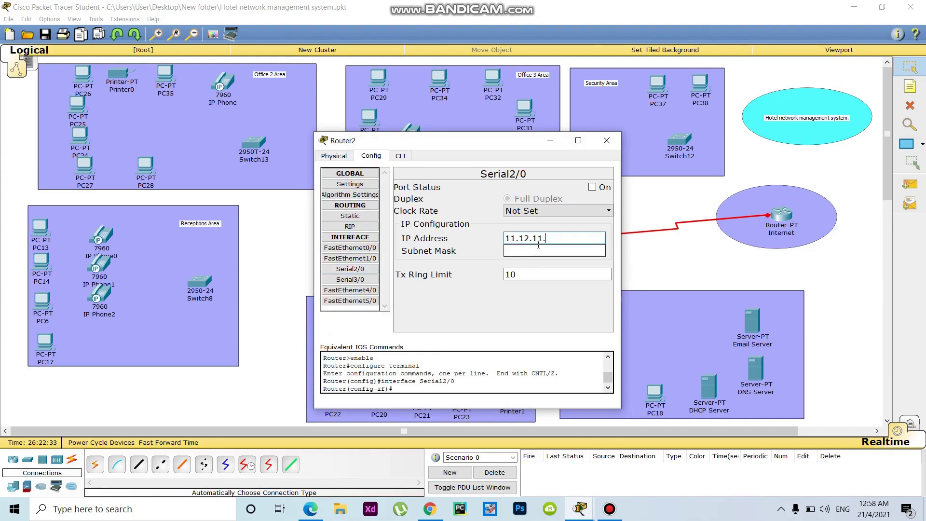
type("2")
left_click(538, 247)
key("Return")
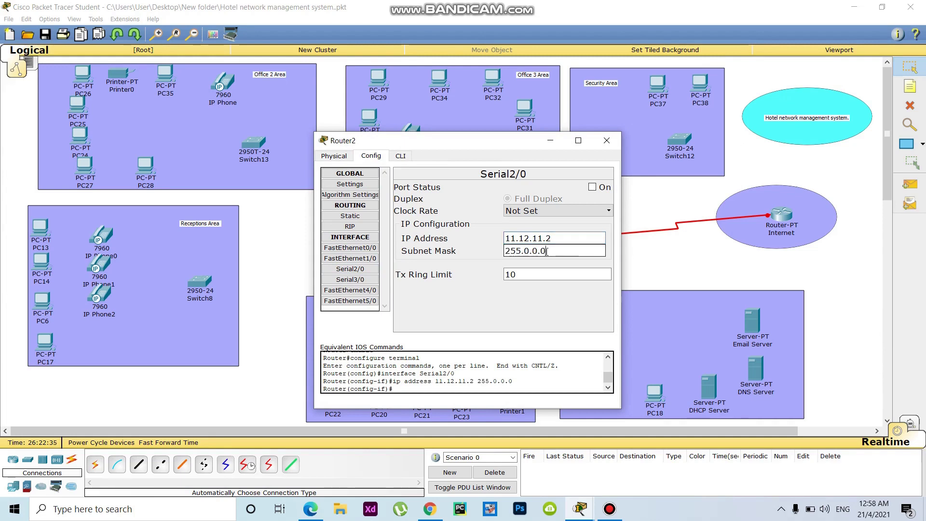
Step: Turn on Router2's Serial2/0 port and choose a clock rate of 125000
left_click(592, 187)
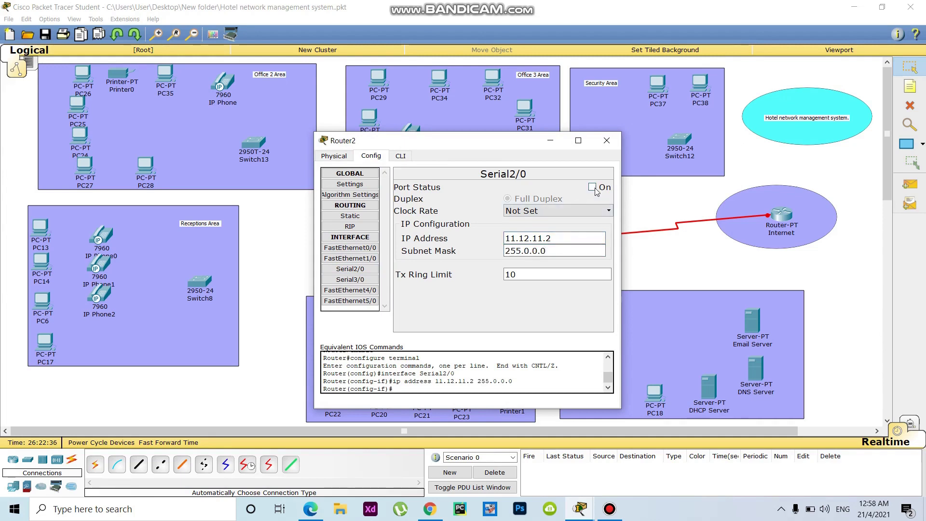
left_click(609, 213)
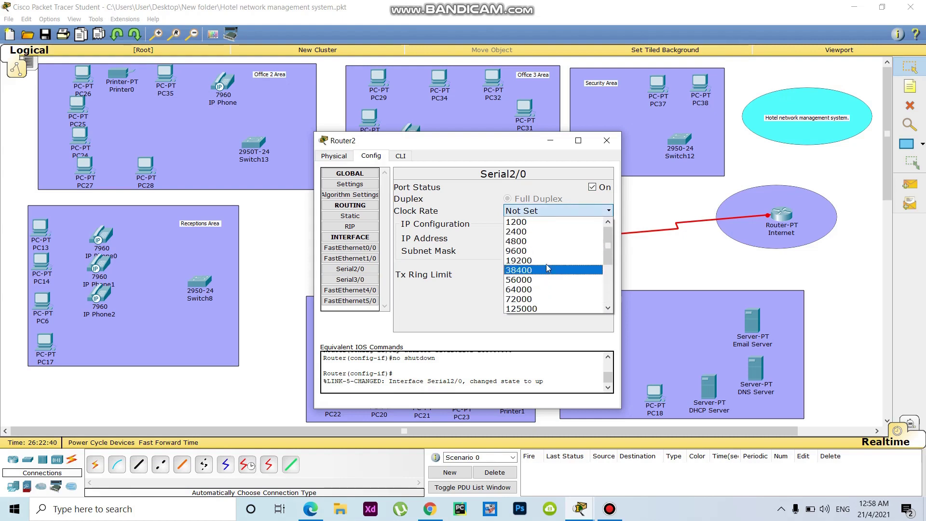
left_click(544, 309)
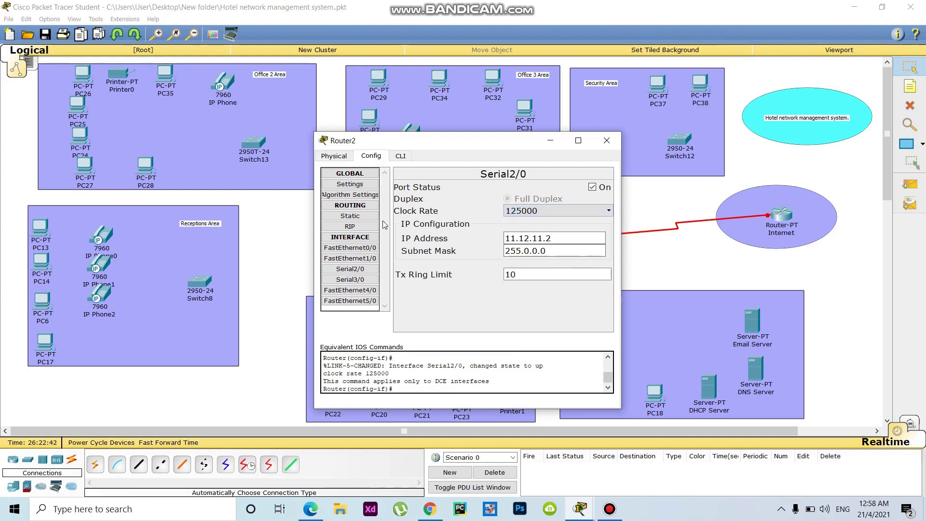
Step: Add the network address 11.12.11.2 to Router2's RIP routing and close the router's configuration window
left_click(351, 227)
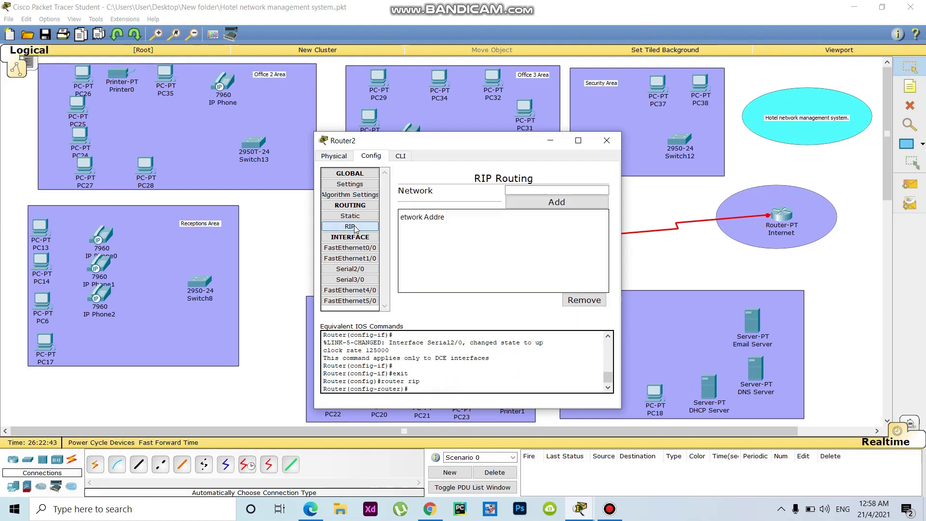
left_click(535, 189)
type("11.12.11.1")
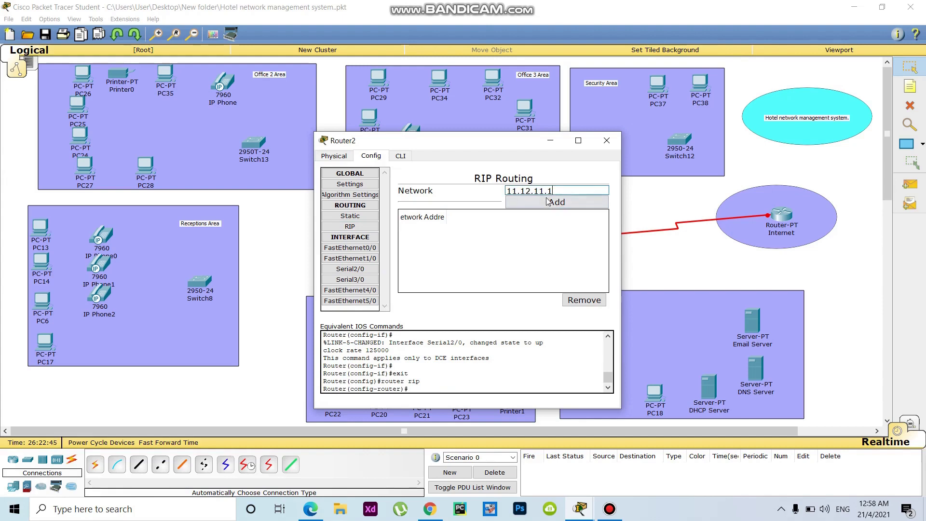
type("0")
left_click(557, 203)
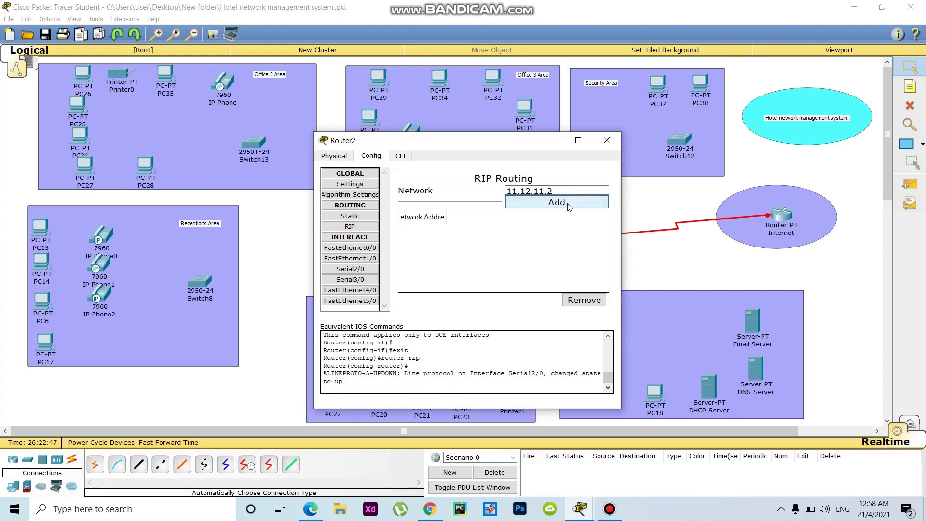
left_click(607, 140)
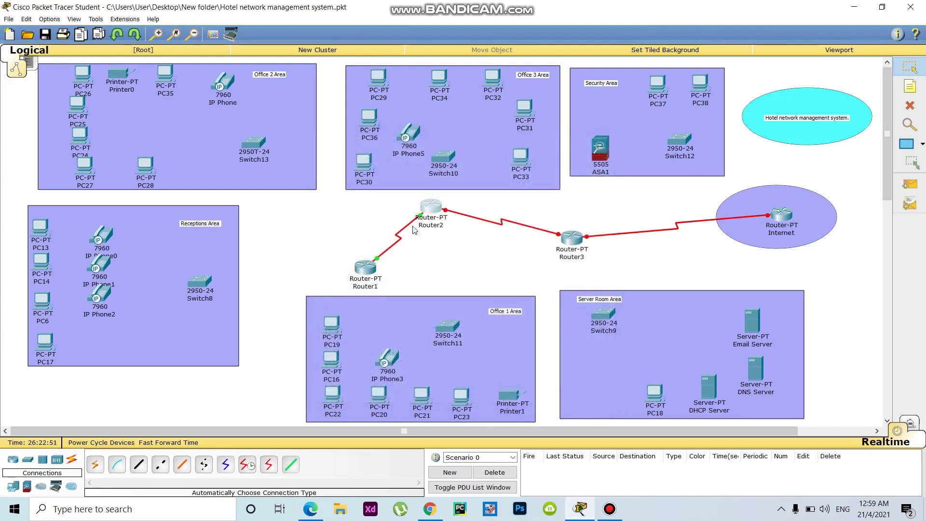
Step: Configure Router2's Serial3/0 interface with IP address 13.12.10.1 and subnet mask 255.0.0.0, and turn its port on
left_click(441, 209)
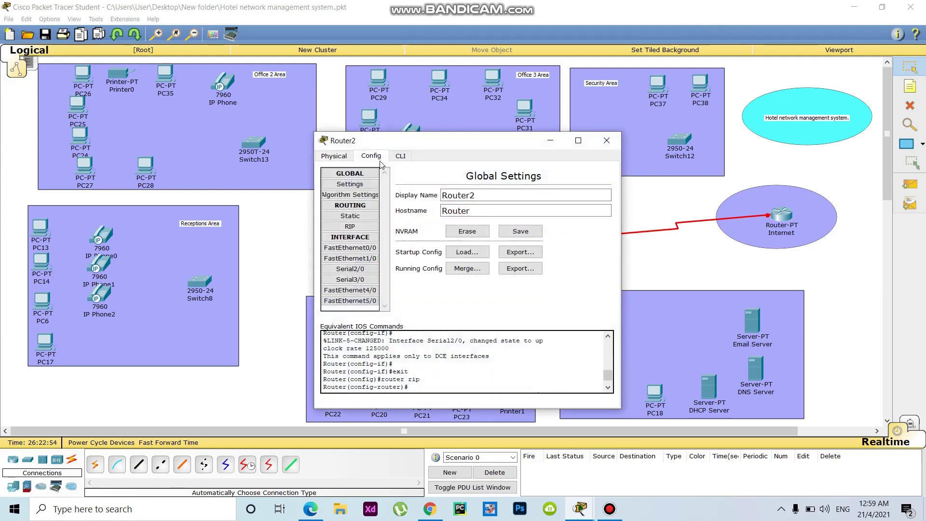
left_click(338, 278)
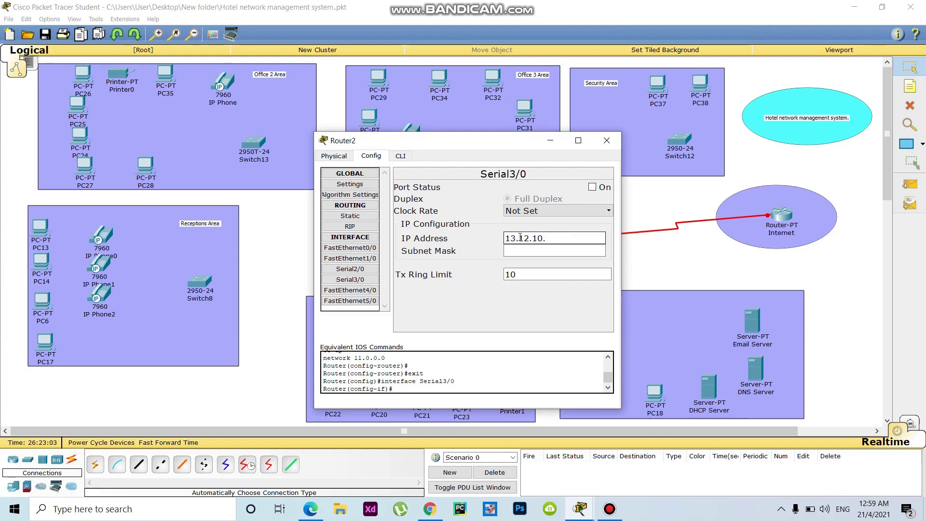
left_click_drag(563, 239, 498, 245)
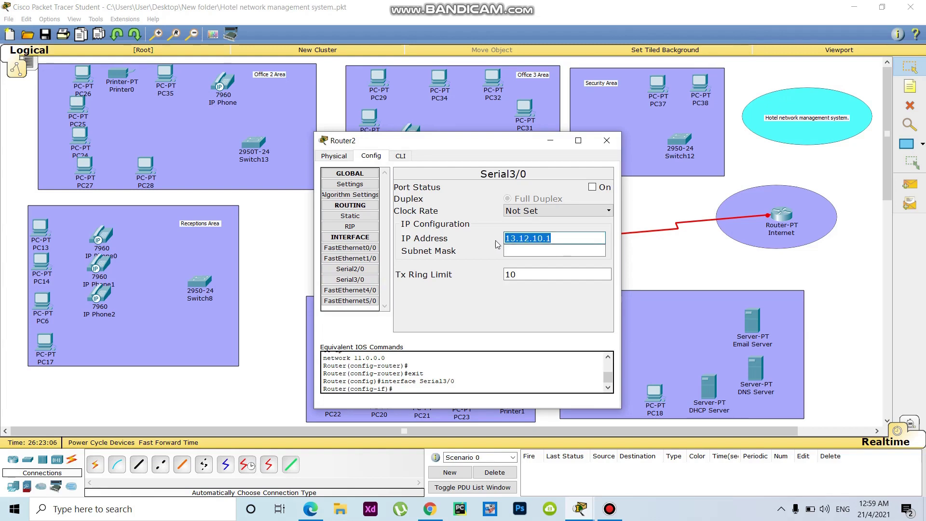
left_click(525, 250)
left_click(593, 187)
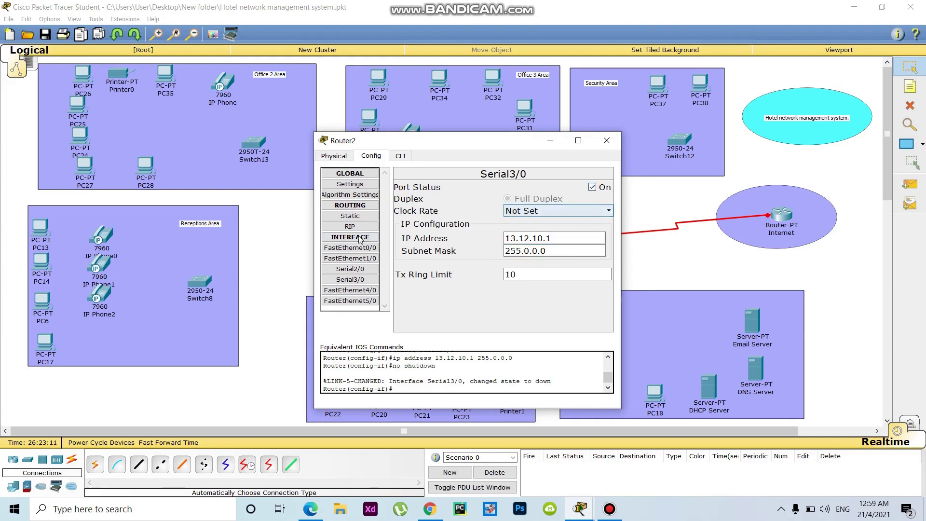
Step: Add the network address 13.12.10.1 to Router2's RIP routing
left_click(351, 216)
left_click(350, 226)
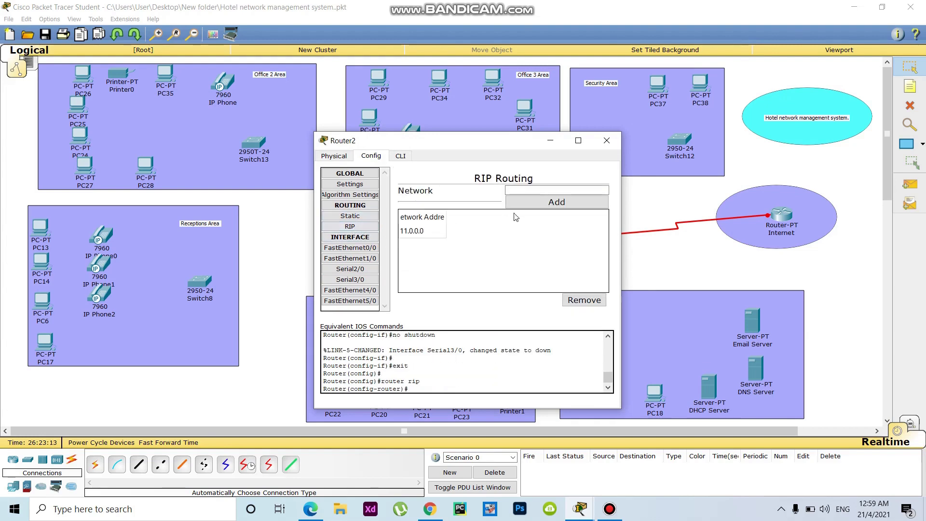
left_click(533, 189)
type("13.0.0.0")
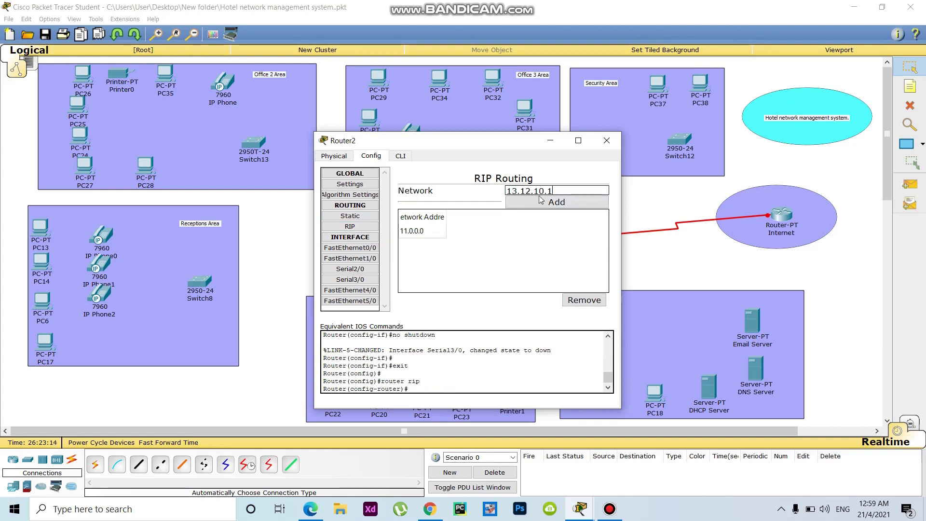
left_click(557, 203)
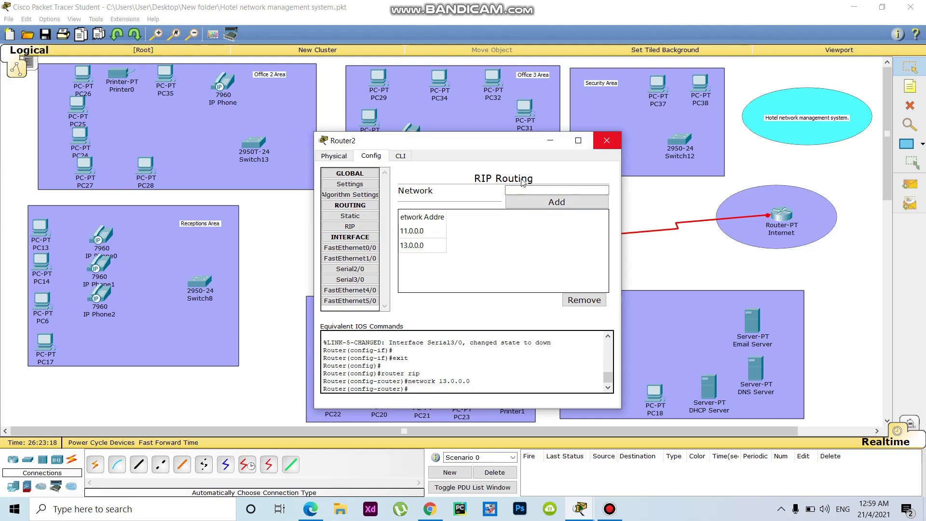
Step: Set the clock rate of Router2's Serial3/0 interface to 125000 and close the router's configuration window
left_click(356, 270)
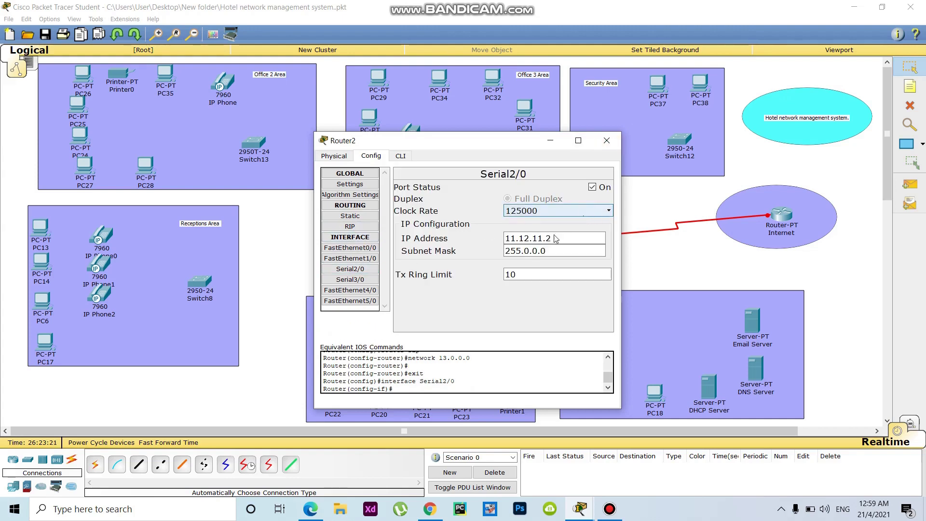
left_click(351, 279)
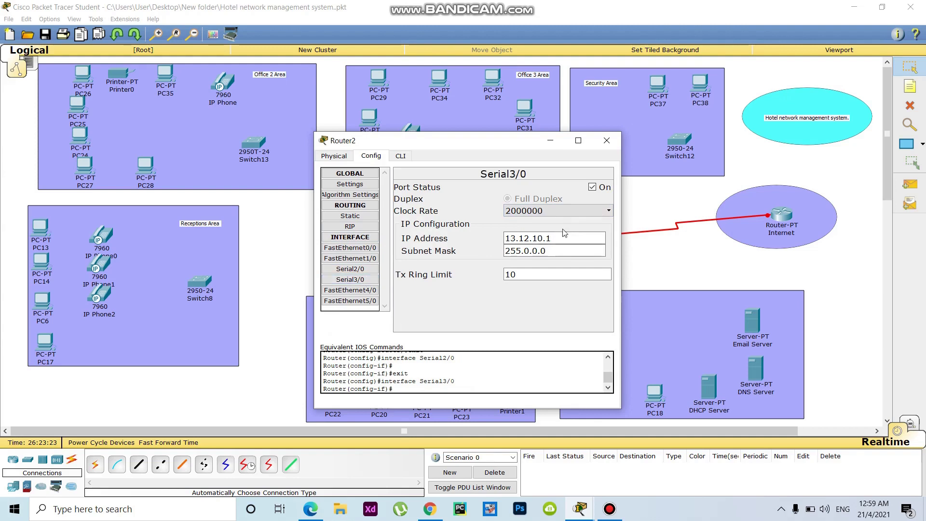
left_click(597, 212)
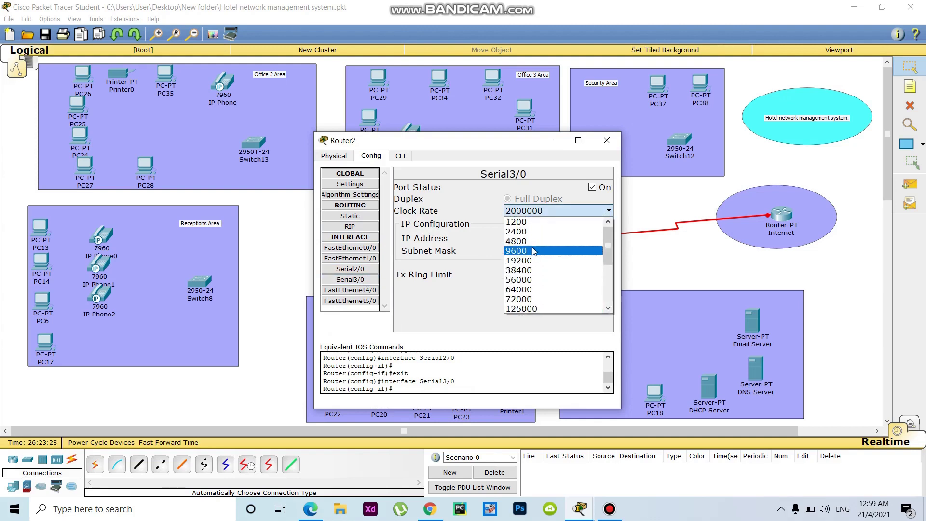
left_click(531, 212)
scroll(533, 213, "up", 5)
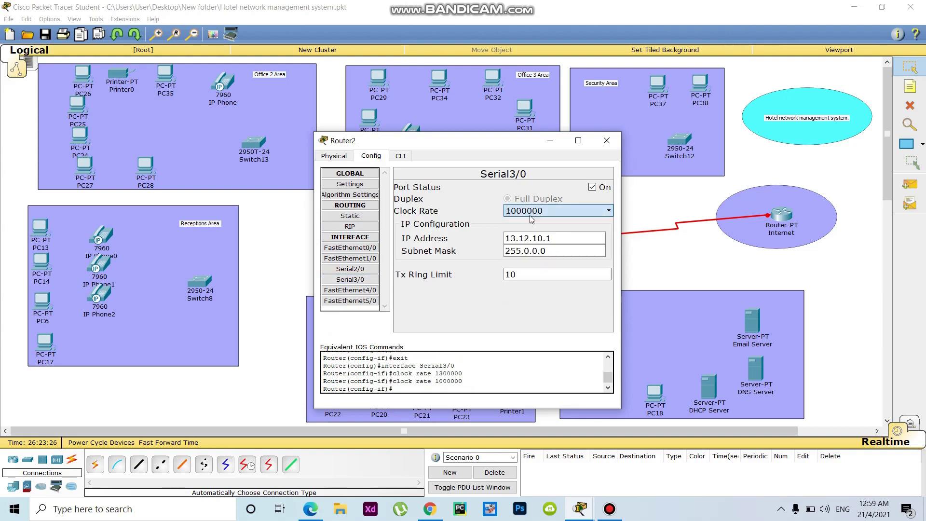
left_click(609, 211)
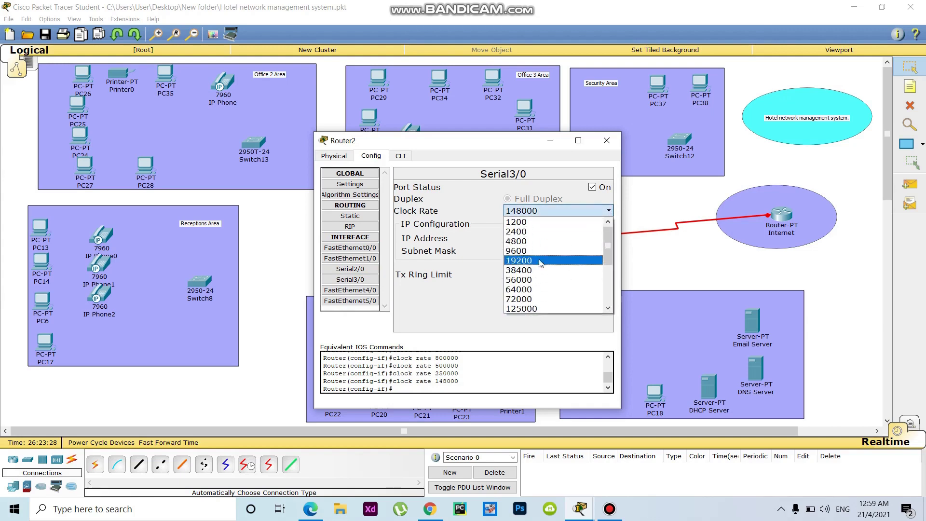
left_click(529, 309)
left_click(653, 262)
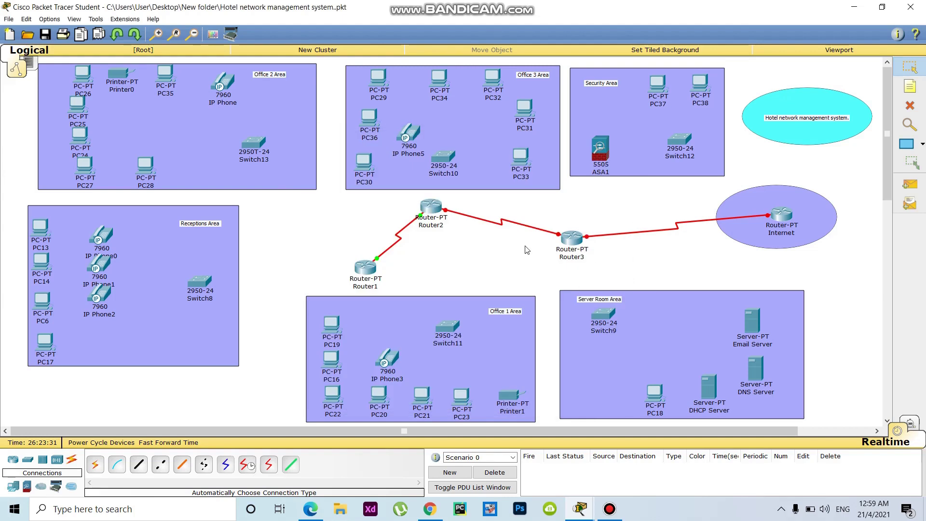
Step: Assign Router3's Serial2/0 interface the IP address 13.12.10.2 with subnet mask 255.0.0.0
left_click(571, 237)
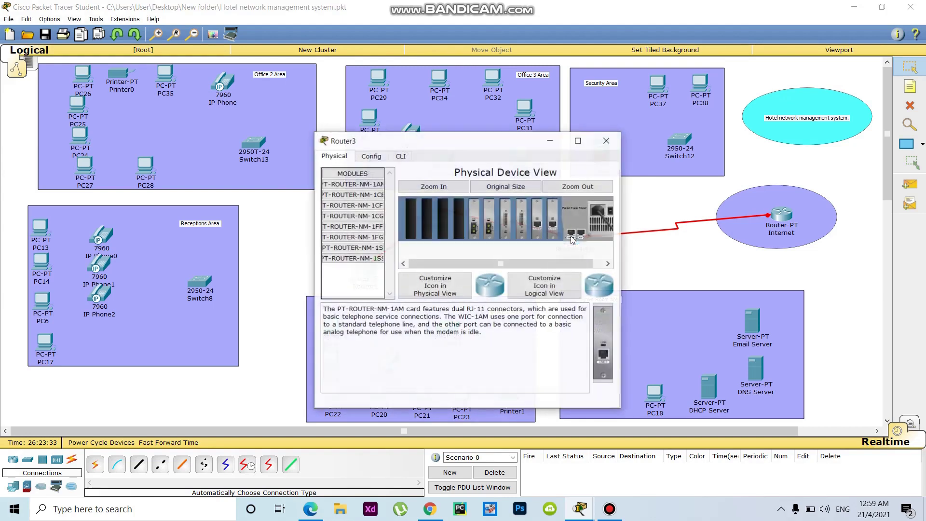
left_click(373, 156)
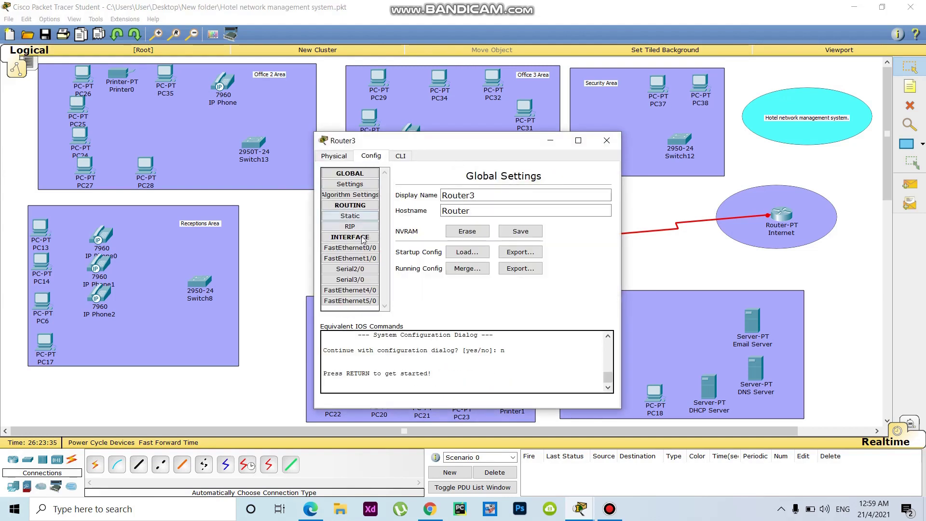
left_click(354, 271)
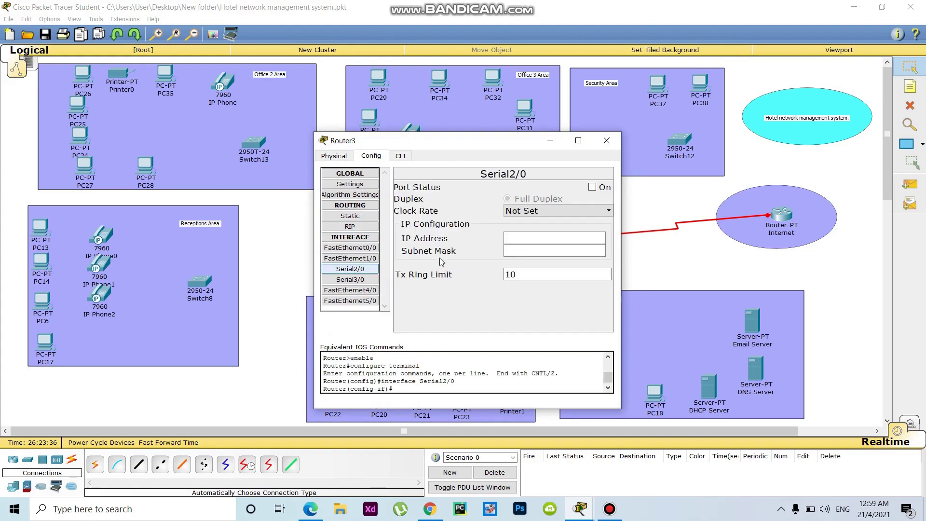
left_click(511, 241)
type("13.12.10.1")
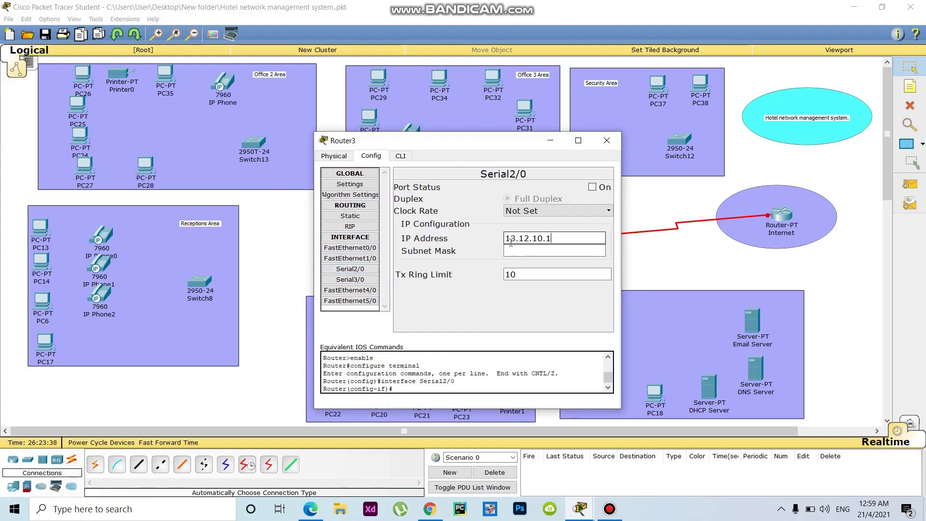
key("BackSpace")
type("2")
left_click(519, 250)
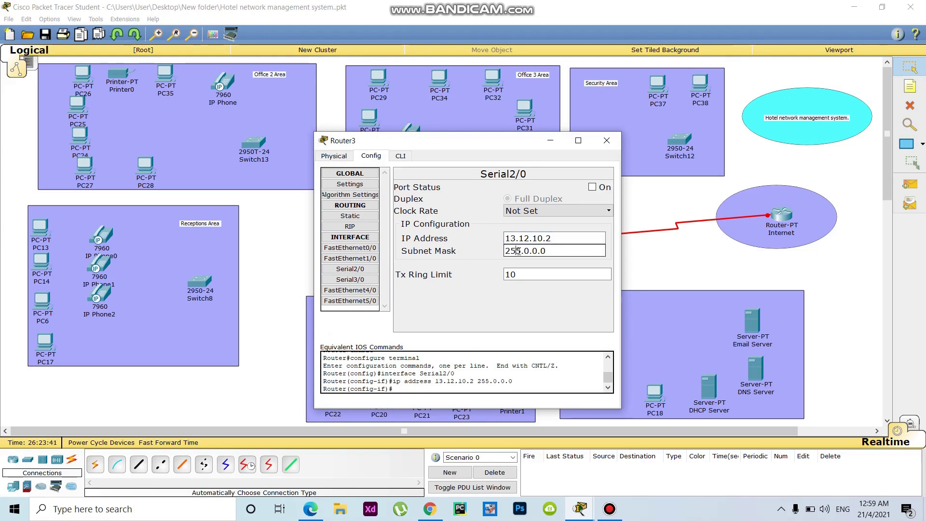
Step: Choose a clock rate of 125000 for Router3's Serial2/0 interface and turn its port on
left_click(609, 211)
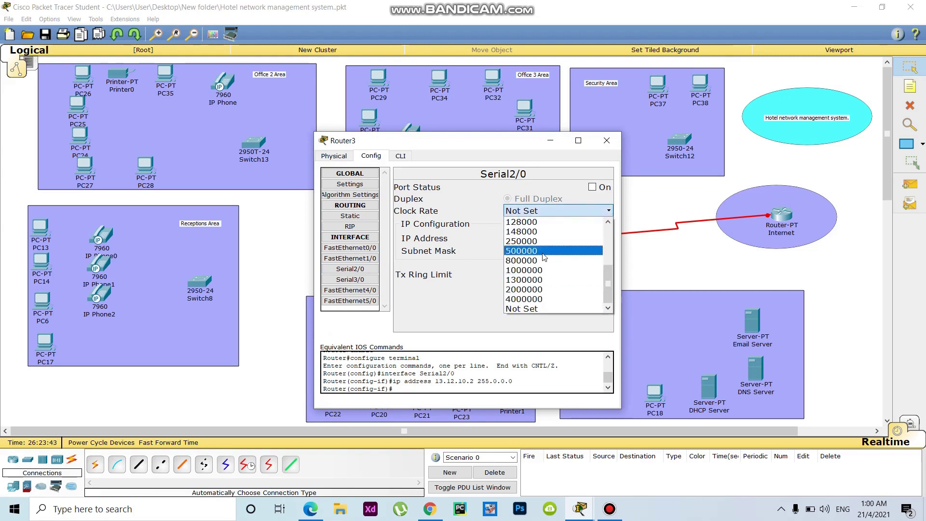
scroll(540, 253, "up", 4)
left_click(533, 307)
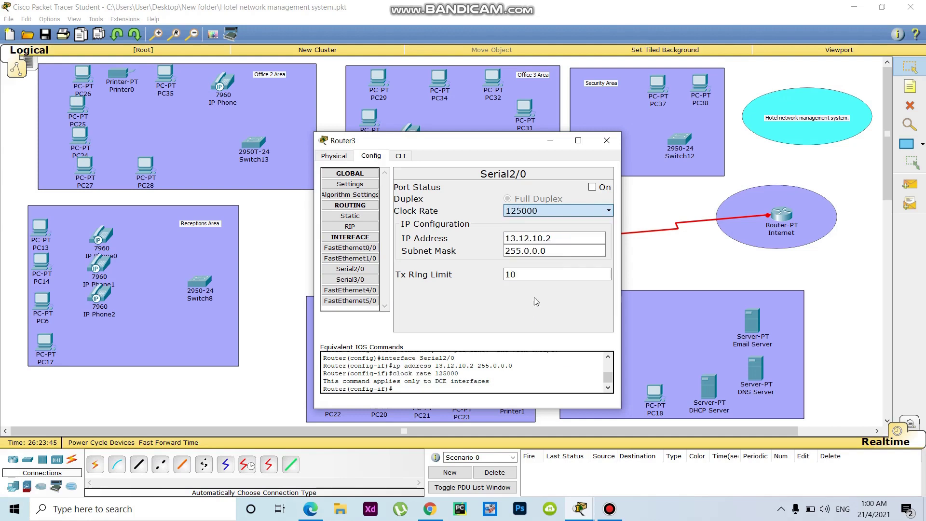
left_click(602, 190)
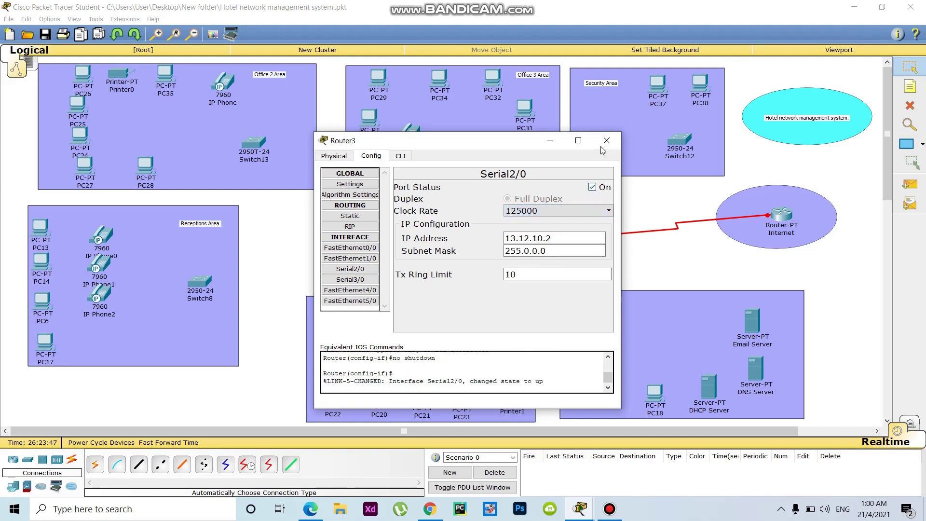
Step: Add the network address 13.12.10.2 to Router3's RIP routing and close the configuration window
left_click(353, 226)
left_click(530, 191)
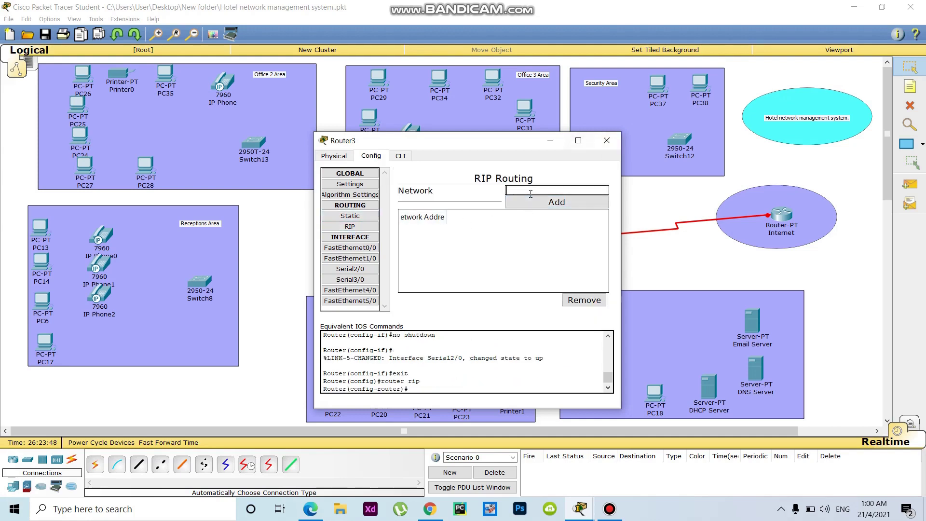
type("13.12.10.1")
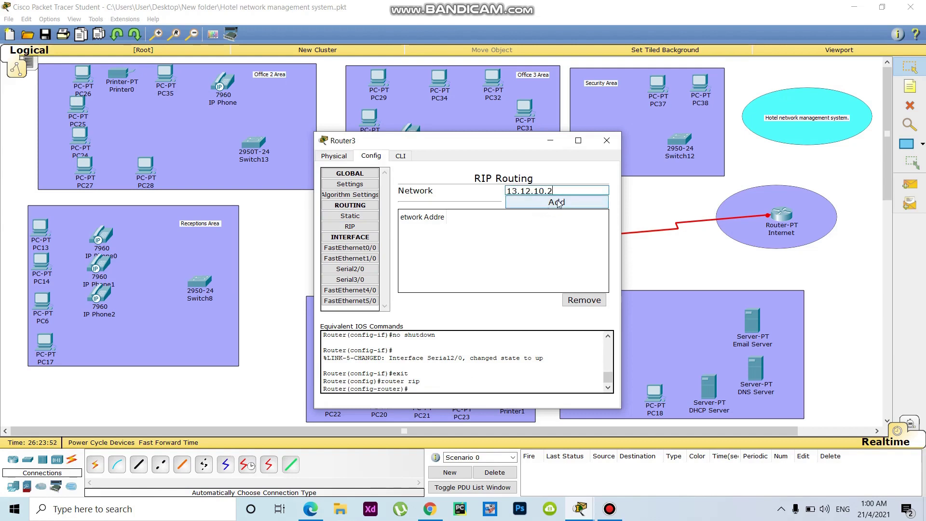
left_click(561, 204)
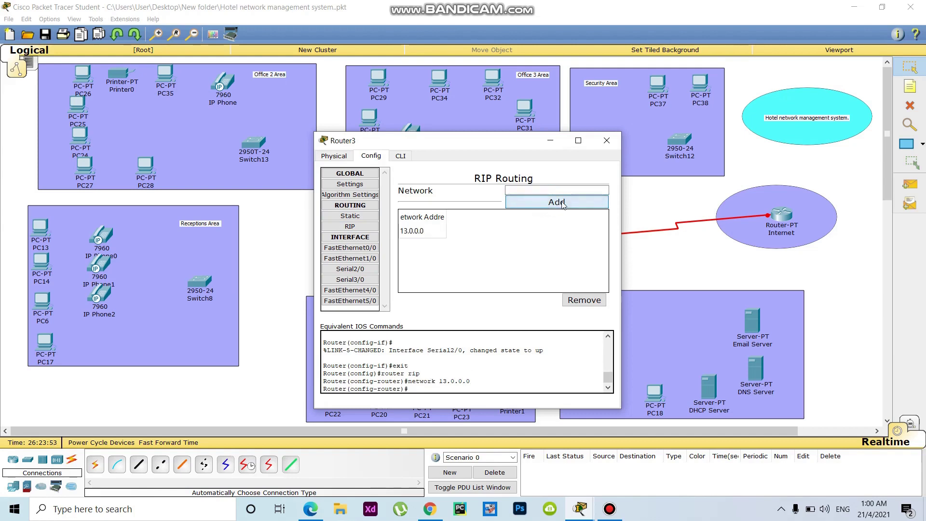
left_click(606, 140)
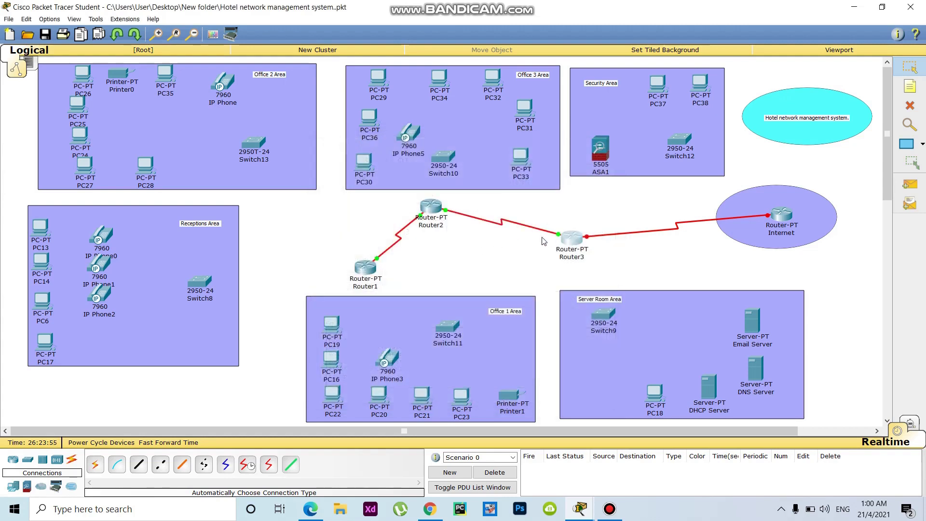
Step: Assign Router3's Serial3/0 interface the IP address 14.12.10.1 with subnet mask 255.0.0.0, and copy the address
left_click(574, 244)
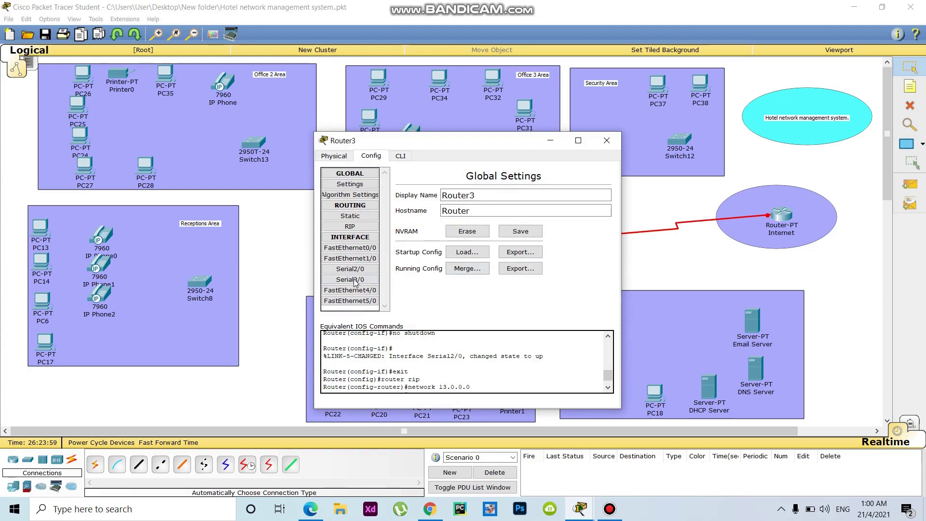
left_click(355, 279)
left_click(518, 237)
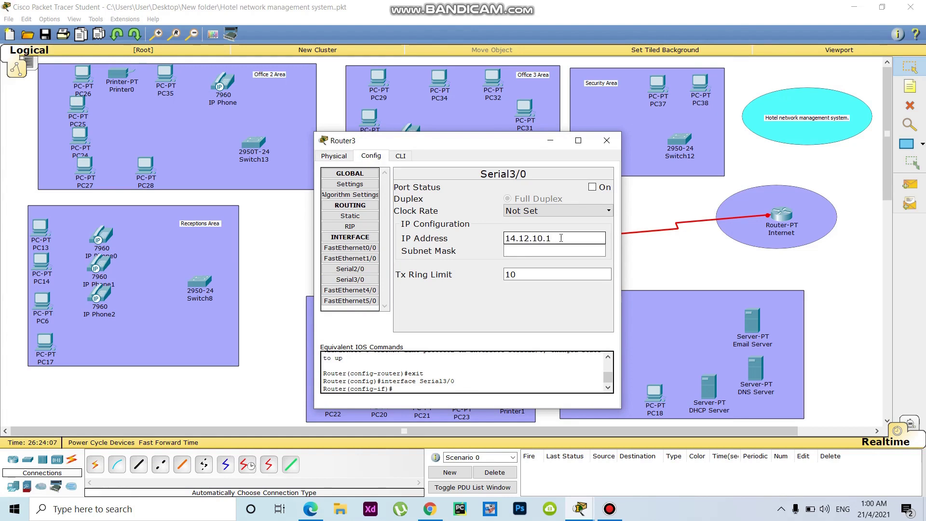
left_click_drag(561, 238, 504, 239)
key("ctrl+c")
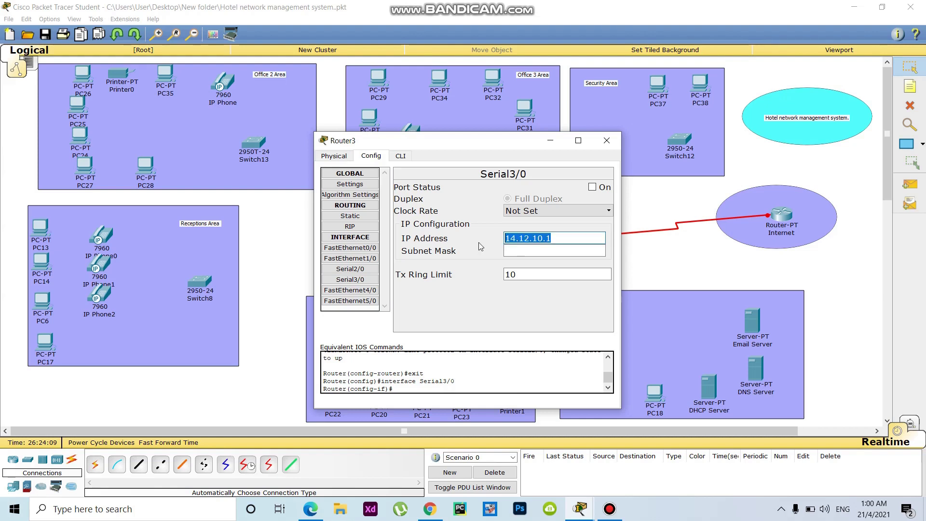
left_click(532, 251)
Step: Set the clock rate of Router3's Serial3/0 interface to 125000 and turn on its port
left_click(608, 212)
key("Up")
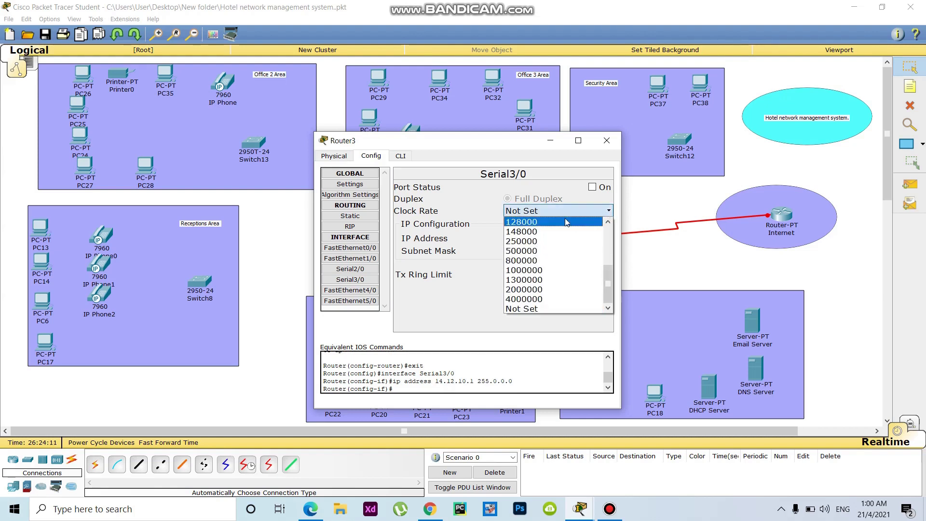
key("Return")
key("Up")
key("Up")
left_click(610, 212)
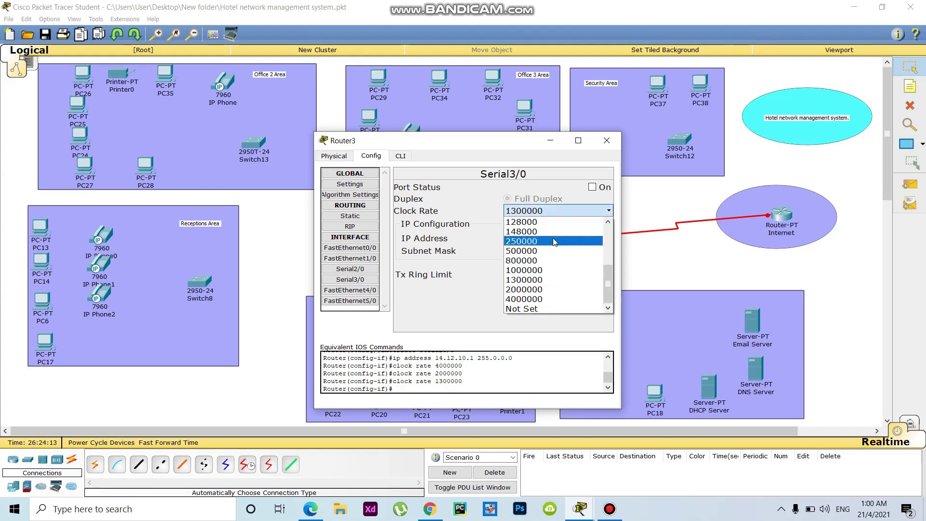
scroll(546, 225, "up", 6)
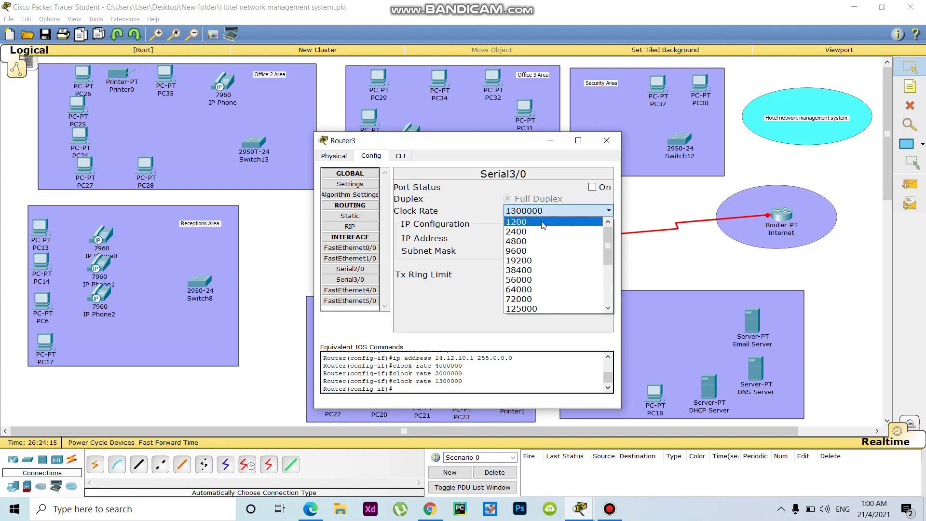
left_click(535, 309)
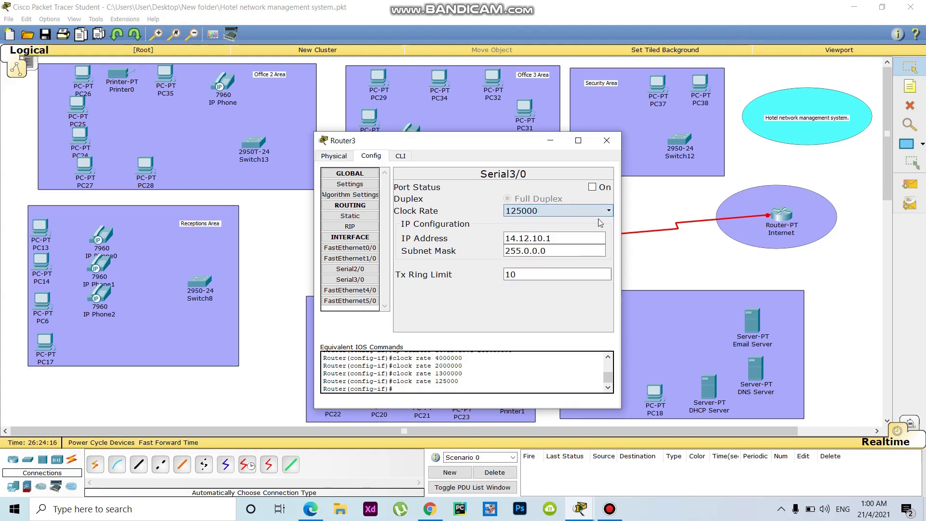
left_click(592, 187)
Step: Add the network address 14.12.10.1 to Router3's RIP routing and close its configuration window
left_click(360, 230)
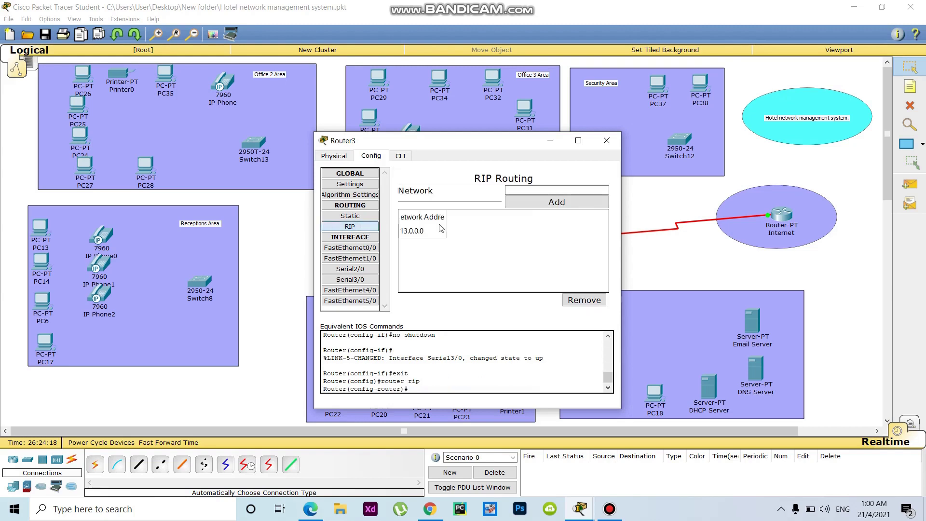
left_click(534, 191)
type("14.12.10.1")
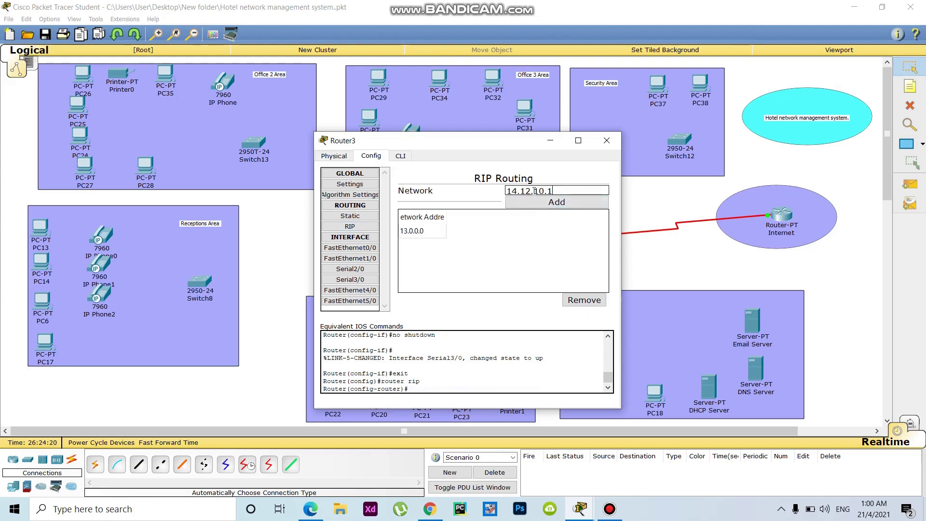
left_click(575, 207)
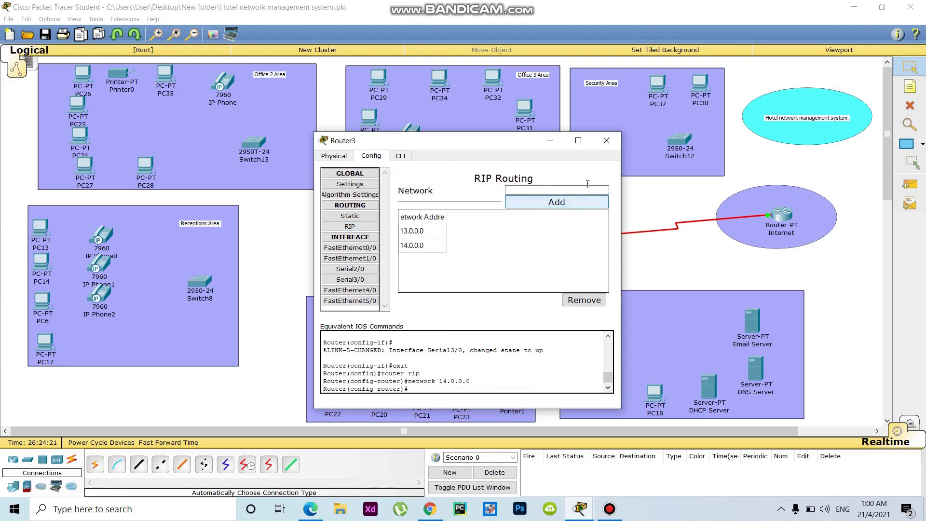
left_click(606, 141)
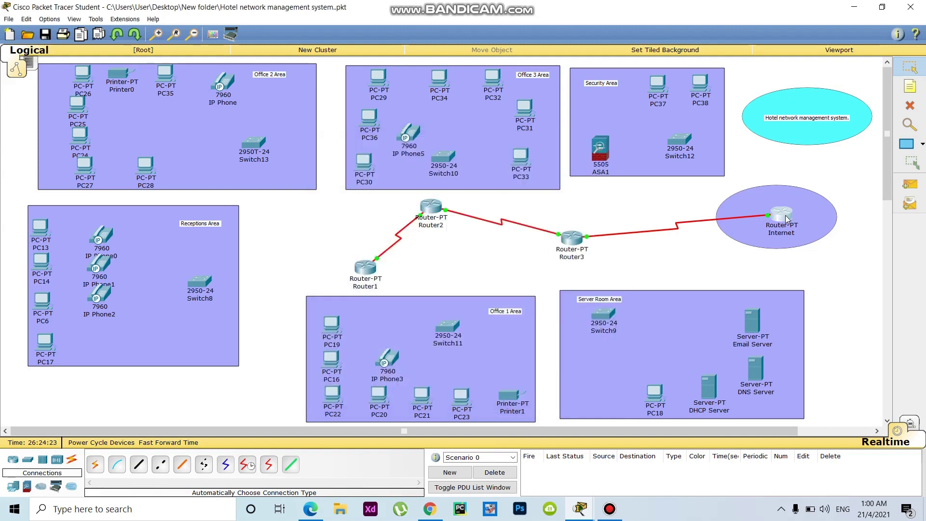
Step: Assign the Internet router's Serial2/0 interface the IP address 14.12.10.2 with subnet mask 255.0.0.0
left_click(786, 218)
left_click(362, 269)
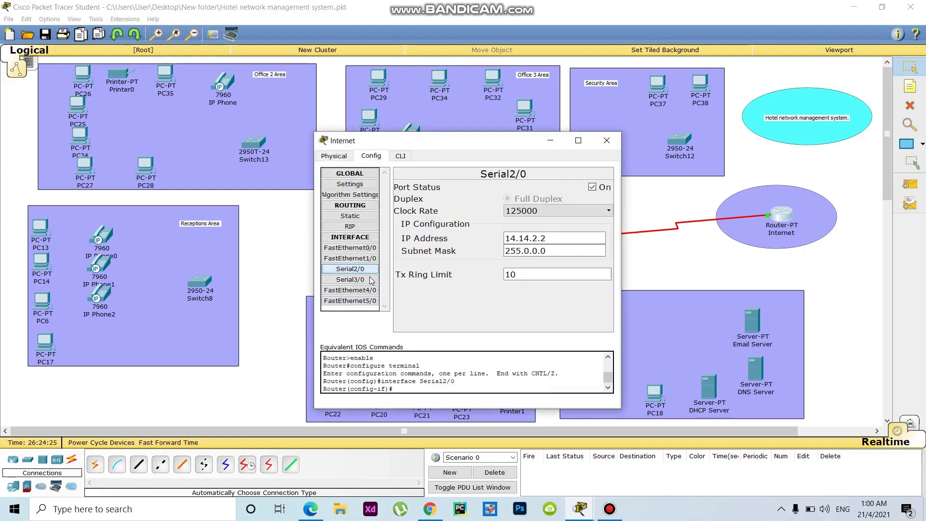
left_click(554, 241)
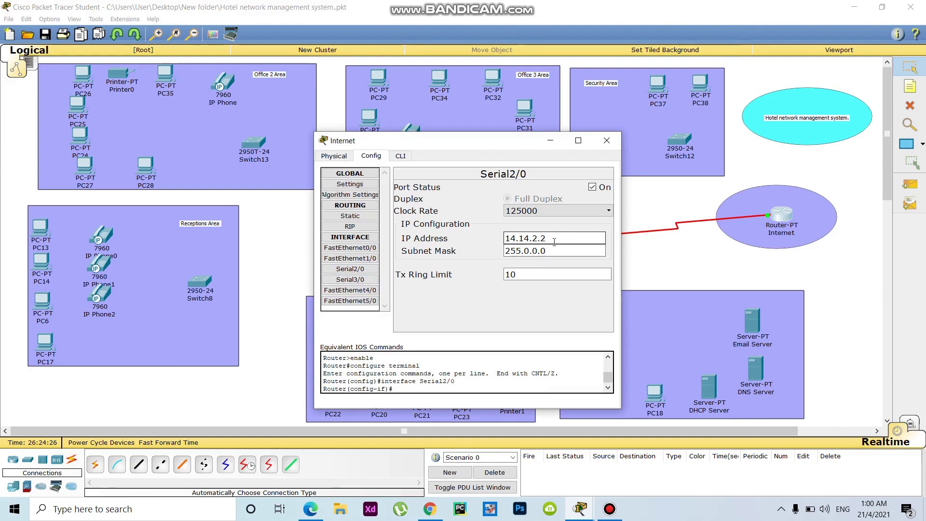
left_click_drag(554, 242, 487, 242)
key("BackSpace")
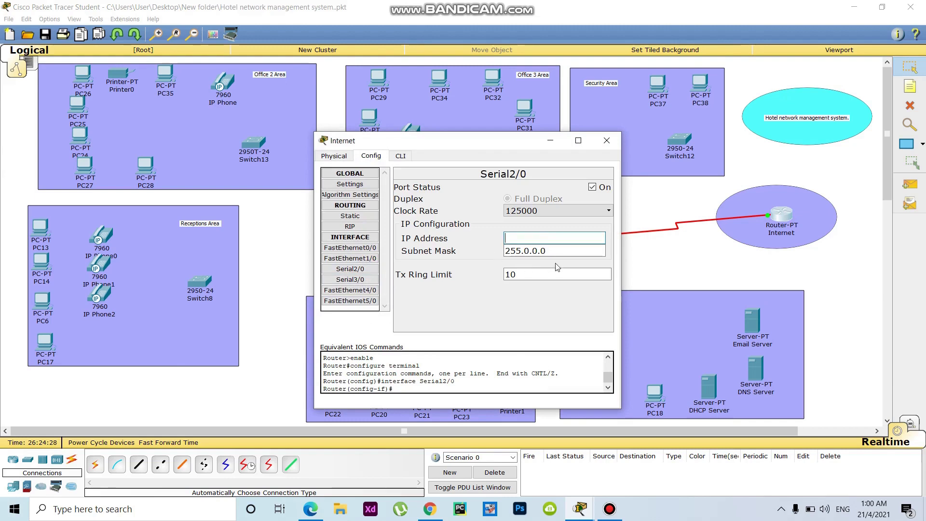
key("Return")
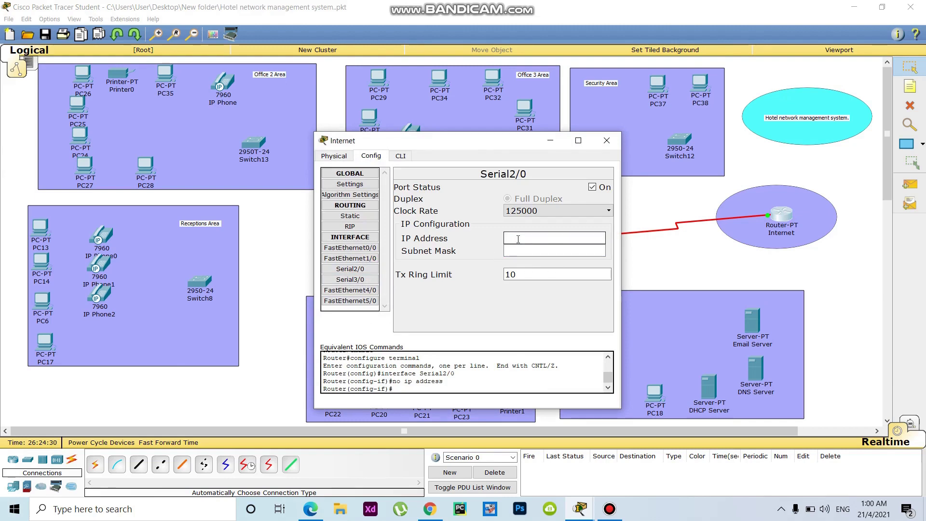
type("14.12.10.1")
left_click(525, 251)
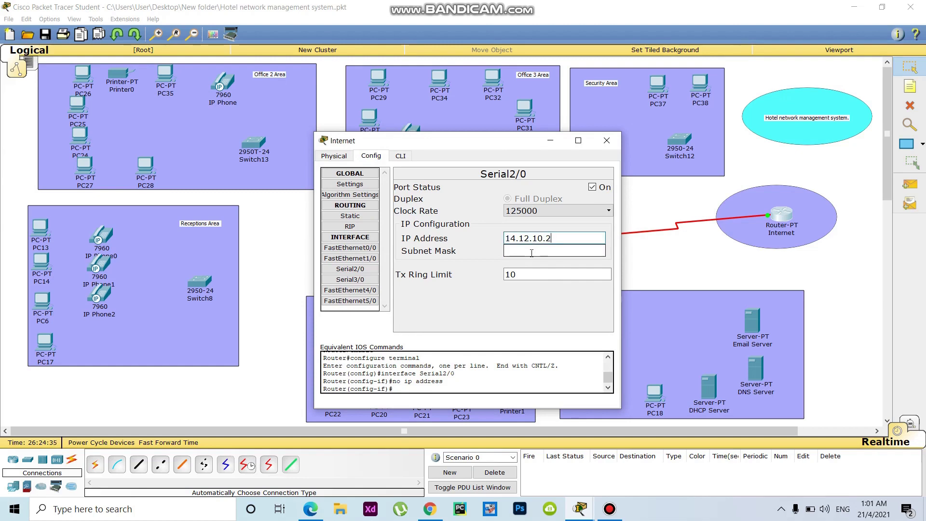
left_click(531, 253)
Step: Turn on the Internet router's Serial2/0 port with a clock rate of 125000 and close its configuration window
left_click(602, 192)
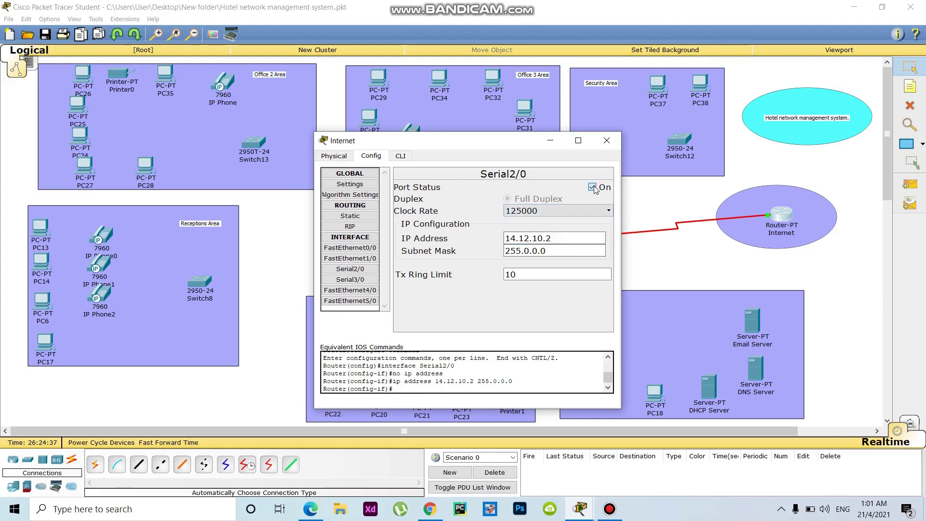
left_click(609, 211)
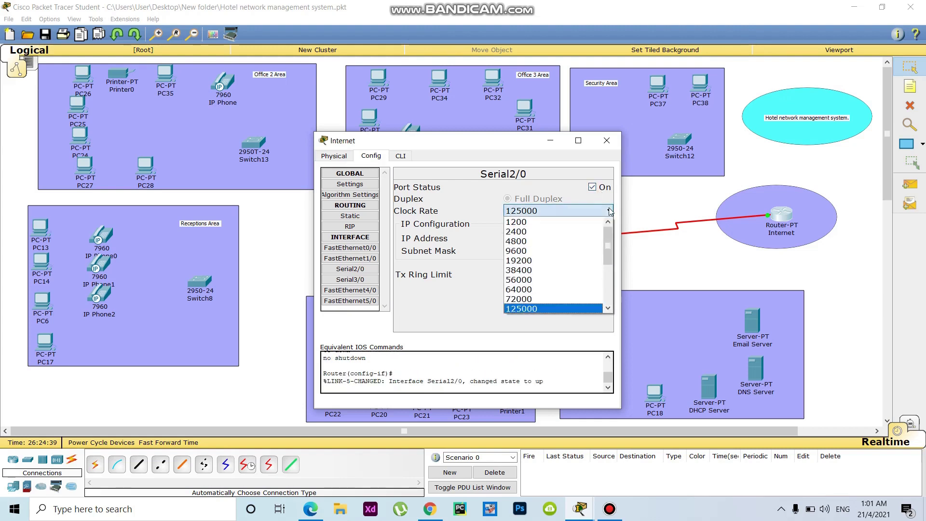
left_click(579, 309)
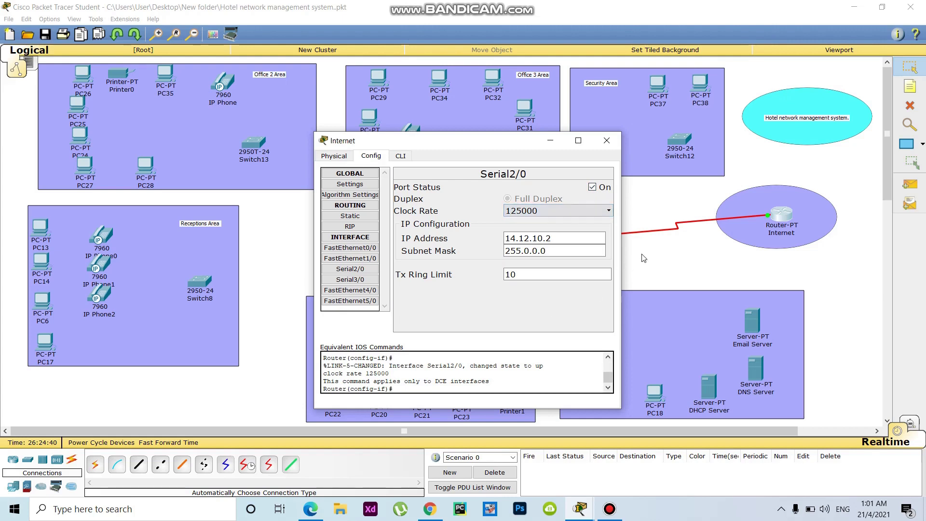
left_click(614, 257)
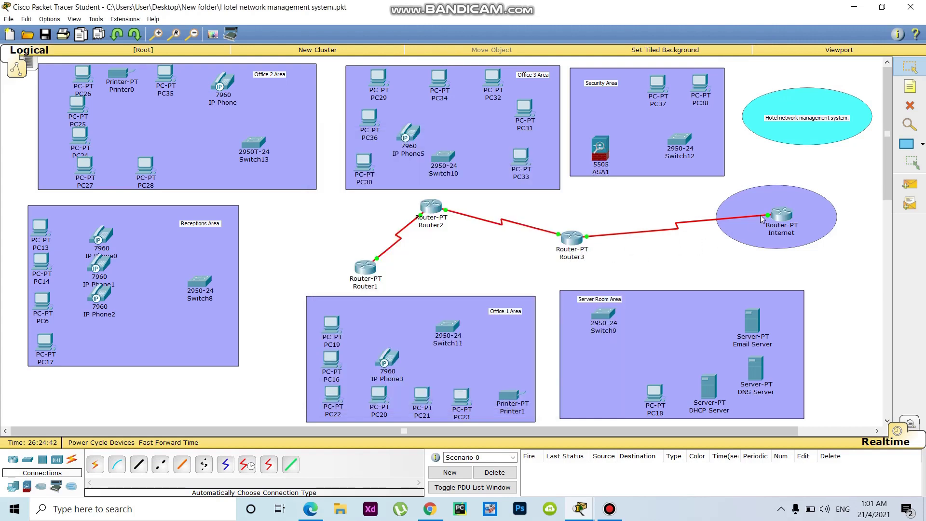
Step: Remove the network addresses 14.0.0.0 and 172.168.0.0 from the Internet router's RIP routing
left_click(787, 215)
left_click(350, 226)
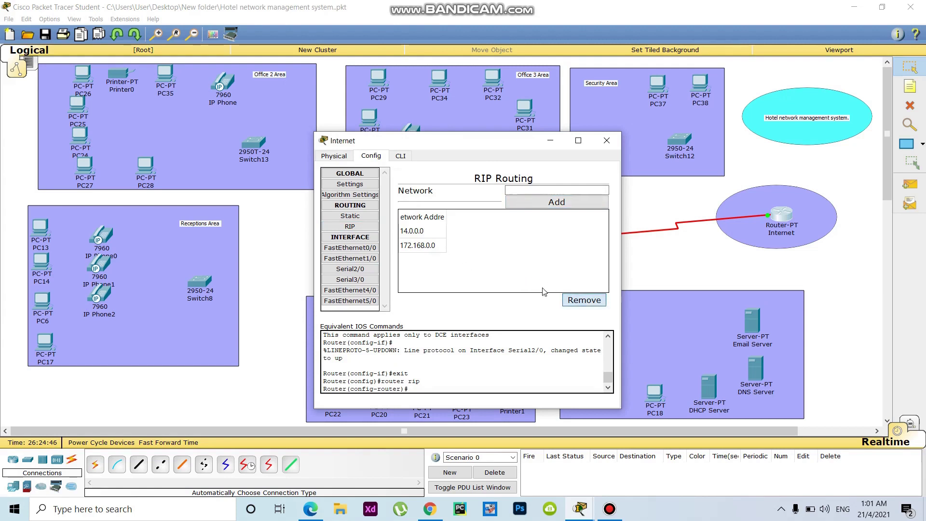
left_click(422, 232)
left_click(578, 302)
left_click(430, 231)
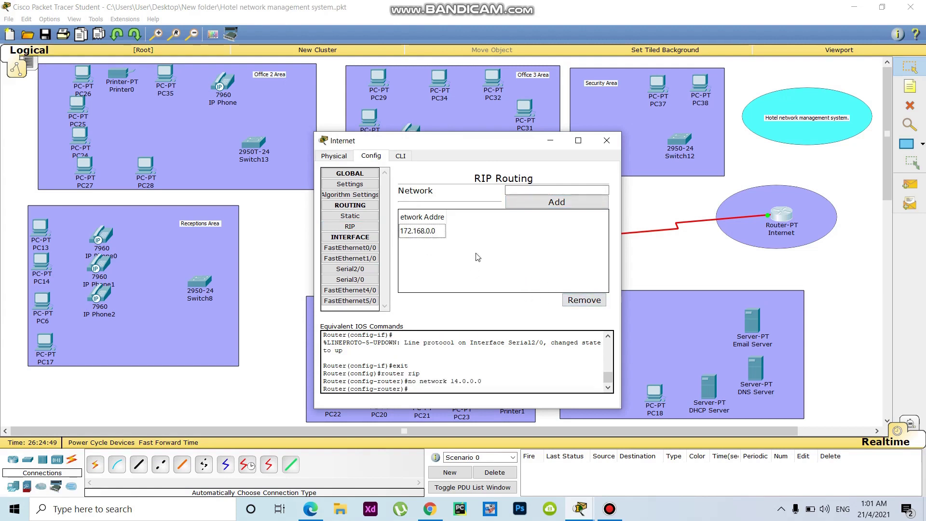
left_click(583, 303)
Step: Add the network address 14.12.10.1 to the Internet router's RIP routing and close its configuration window
left_click(539, 189)
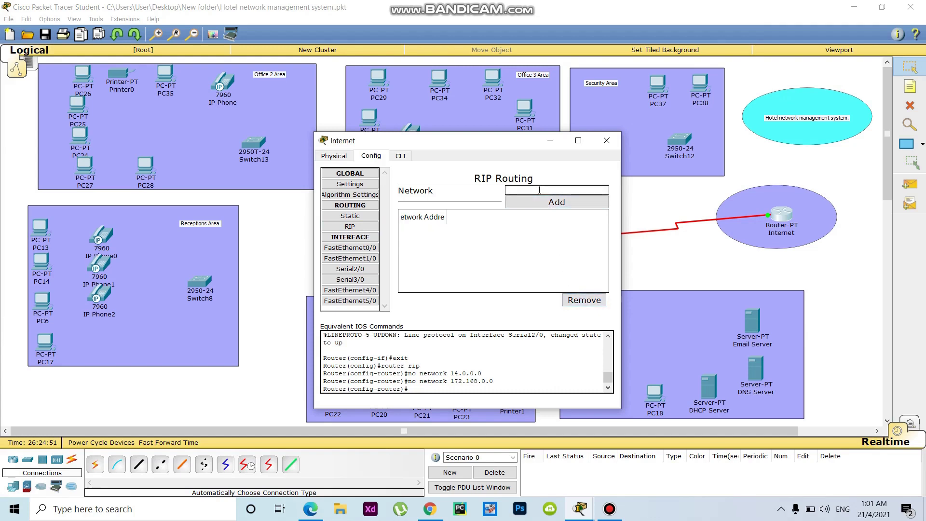
key("ctrl+v")
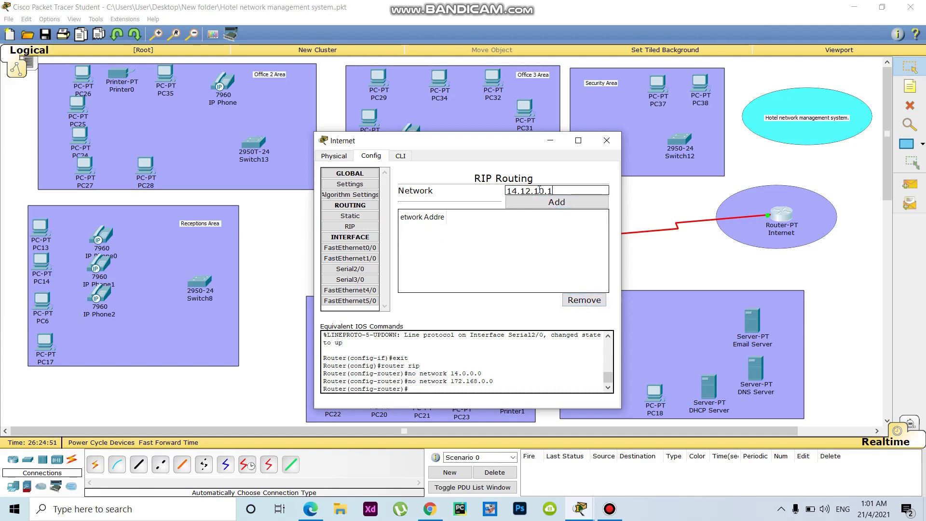
left_click(567, 203)
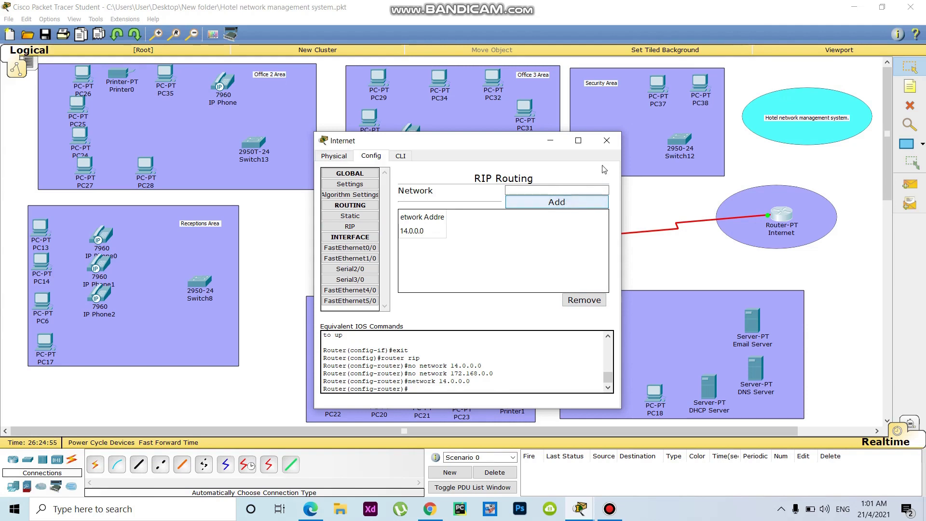
left_click(607, 141)
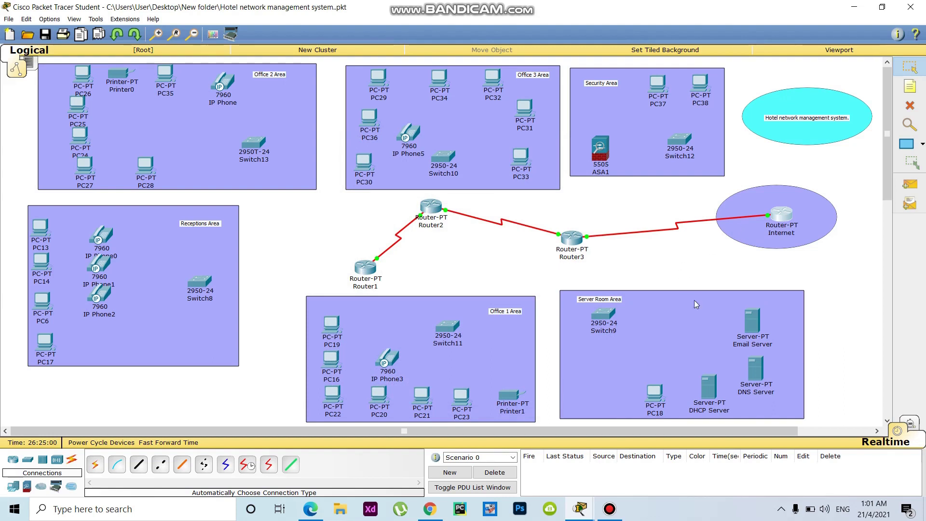
Step: Test connectivity with simple PDUs from Router1 to Router3, Router2 to the Internet router, and Router3 to Router2
left_click(911, 186)
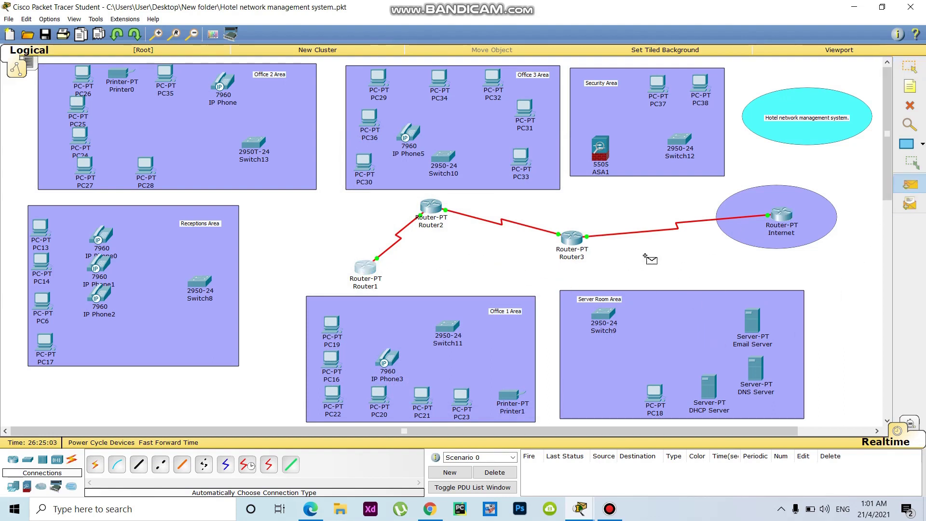
left_click(365, 267)
left_click(572, 238)
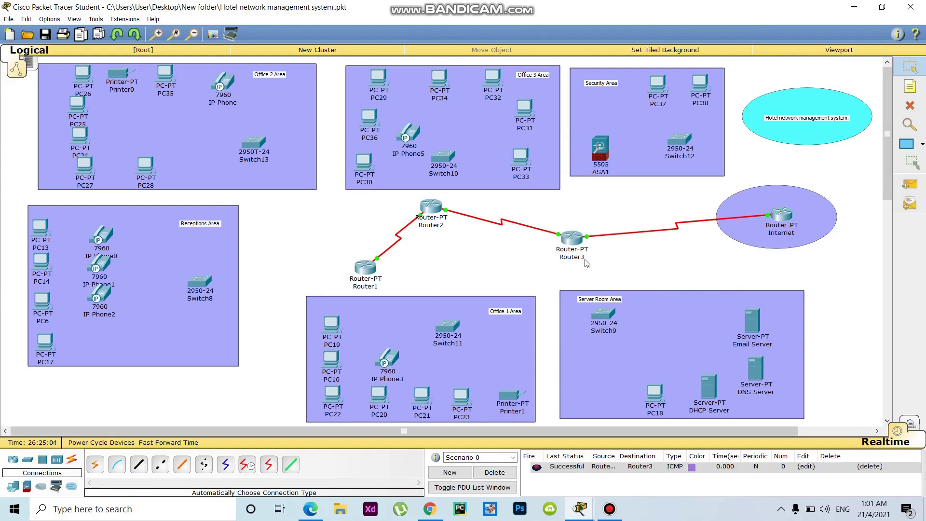
left_click(579, 472)
left_click(910, 185)
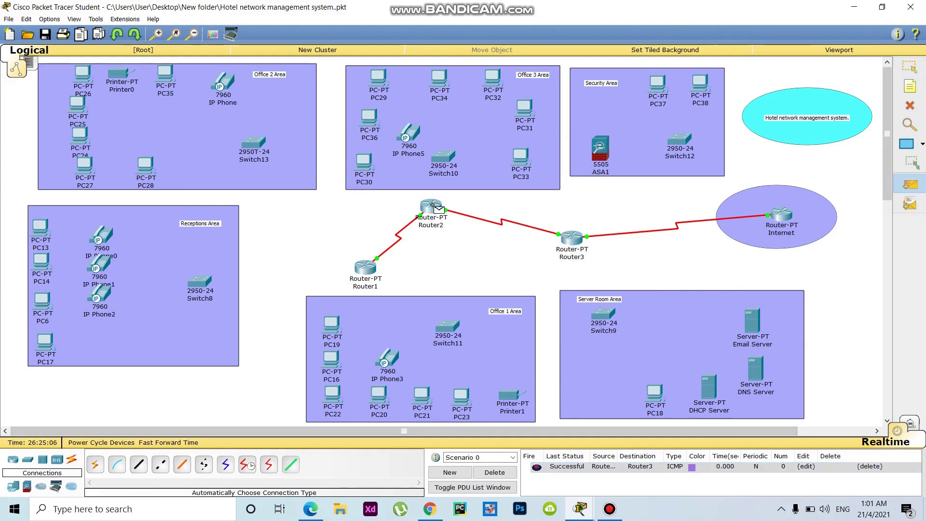
left_click(781, 215)
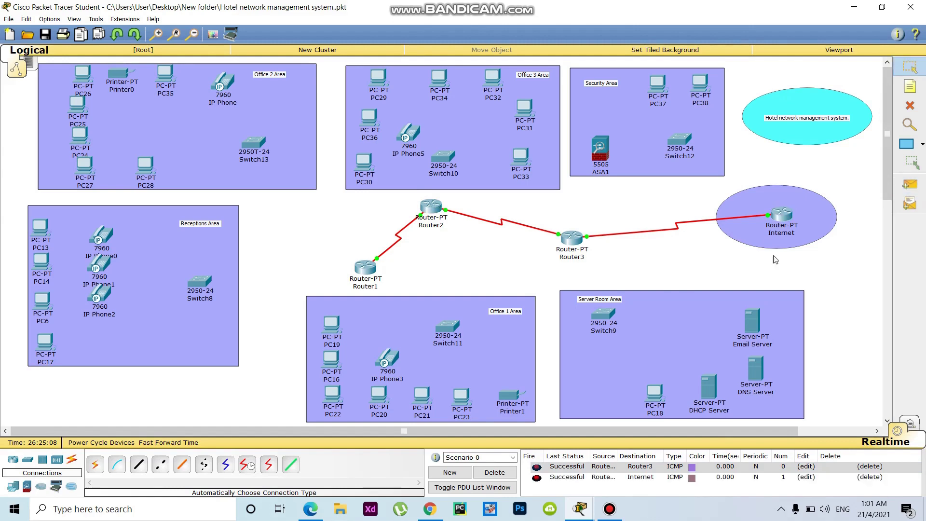
left_click(910, 185)
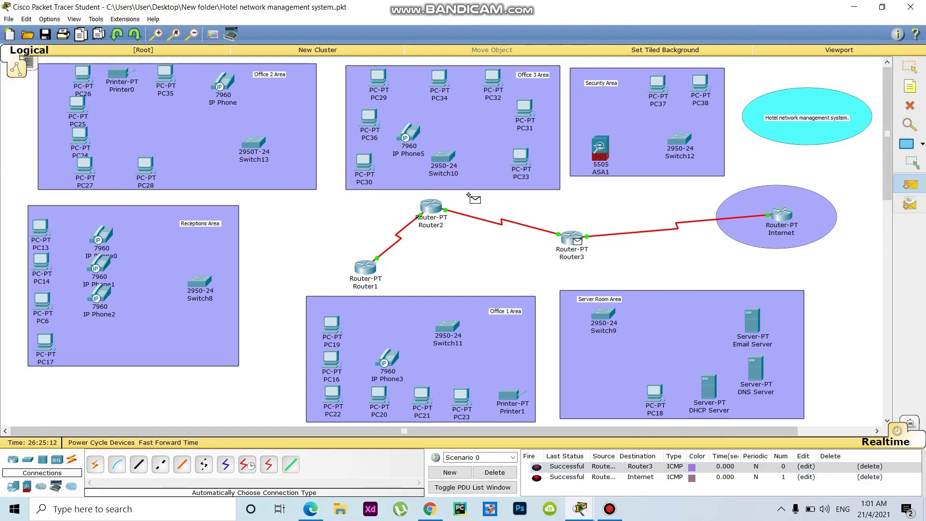
left_click(434, 209)
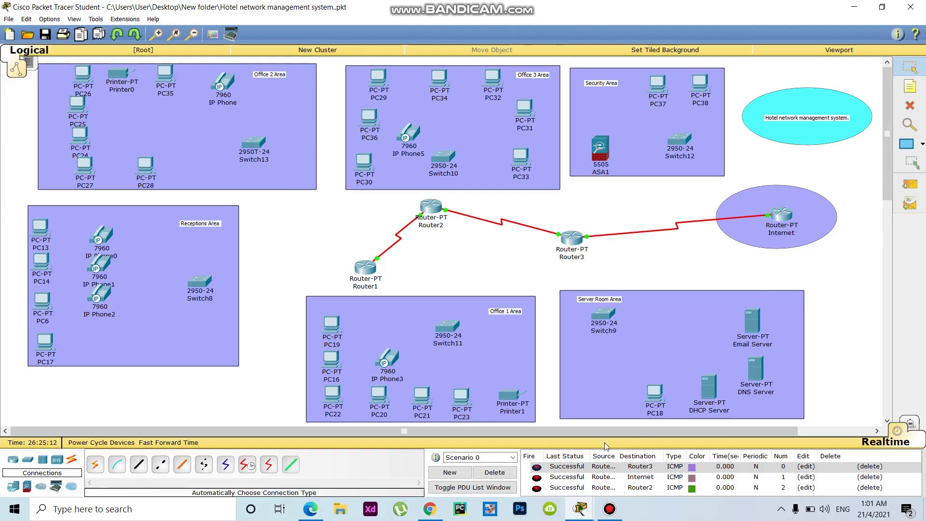
Step: Clear the scenario's PDU list and send a simple PDU from the Internet router to Router1
left_click(494, 472)
left_click(910, 185)
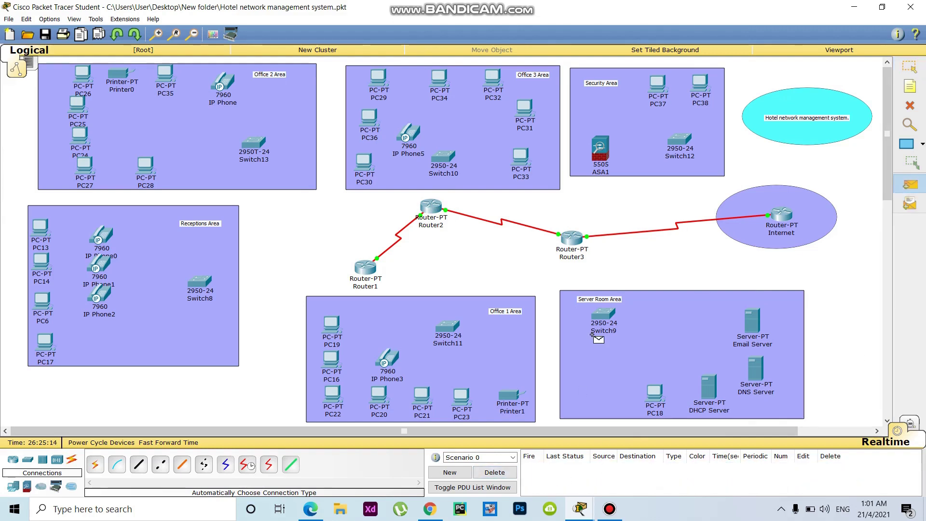
left_click(779, 217)
left_click(365, 266)
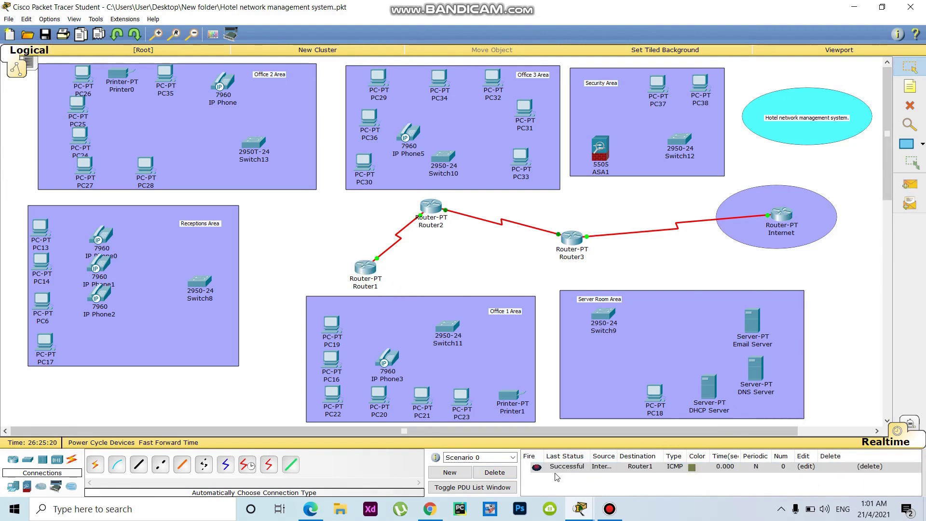
Step: Connect PC13 to IP Phone0, PC14 to IP Phone1 and PC6 to IP Phone2 in the Receptions Area with the automatic connection type
left_click(95, 464)
left_click(37, 230)
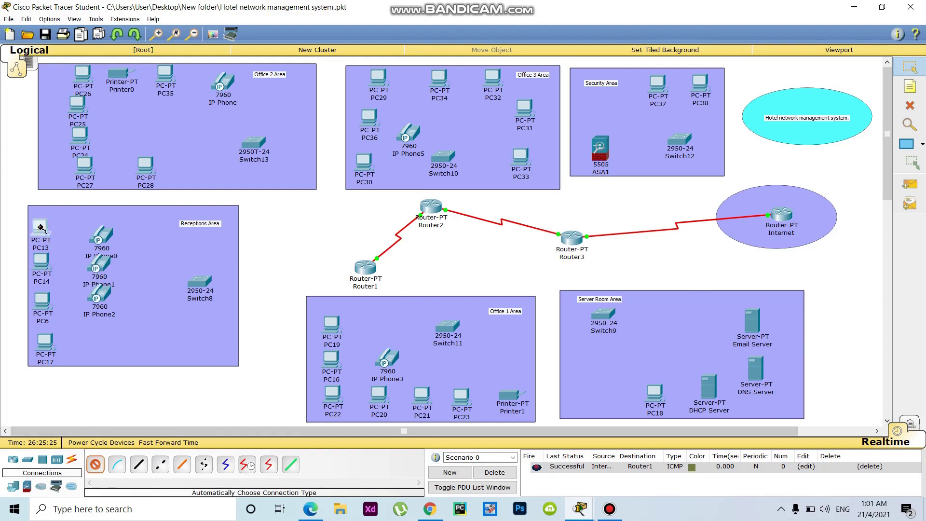
left_click(100, 241)
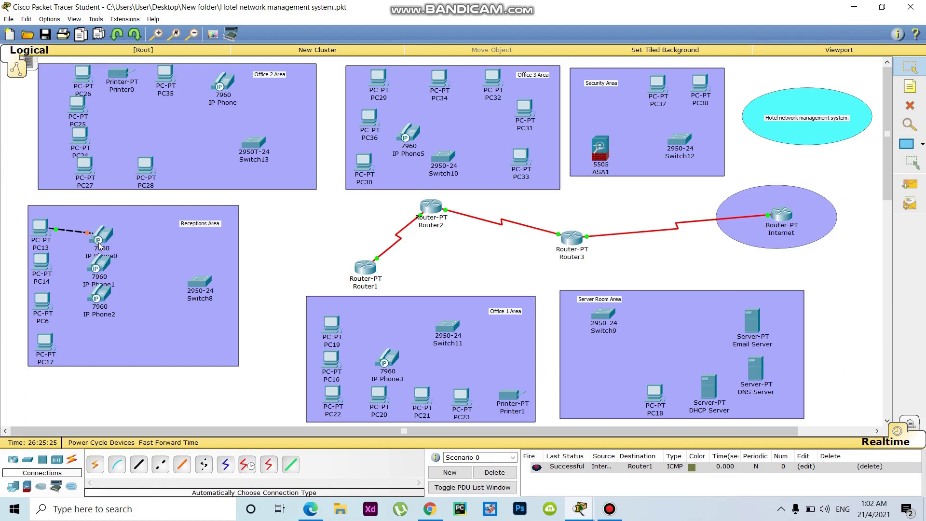
left_click(96, 464)
left_click(41, 261)
left_click(102, 270)
left_click(95, 464)
left_click(43, 301)
left_click(100, 303)
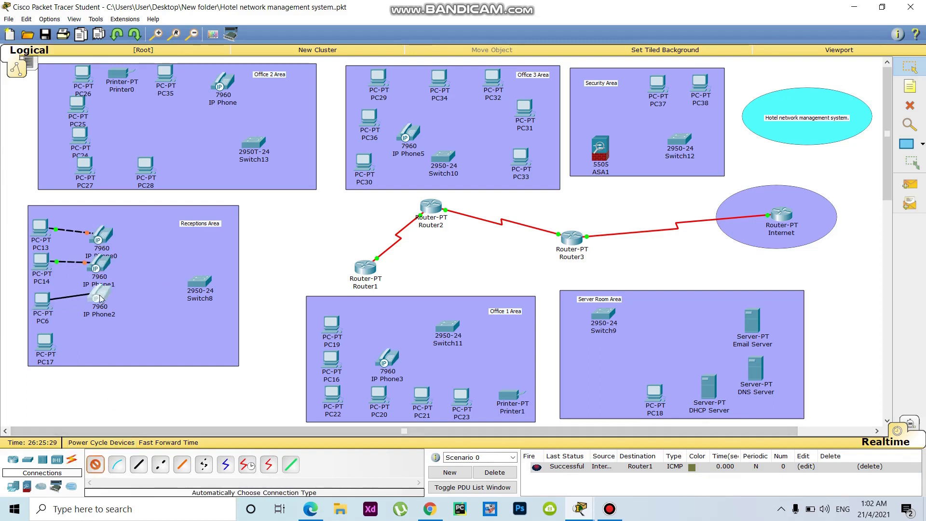
Step: Connect PC17, IP Phone0, IP Phone1 and IP Phone2 to Switch8 in the Receptions Area with automatically chosen cables
left_click(95, 464)
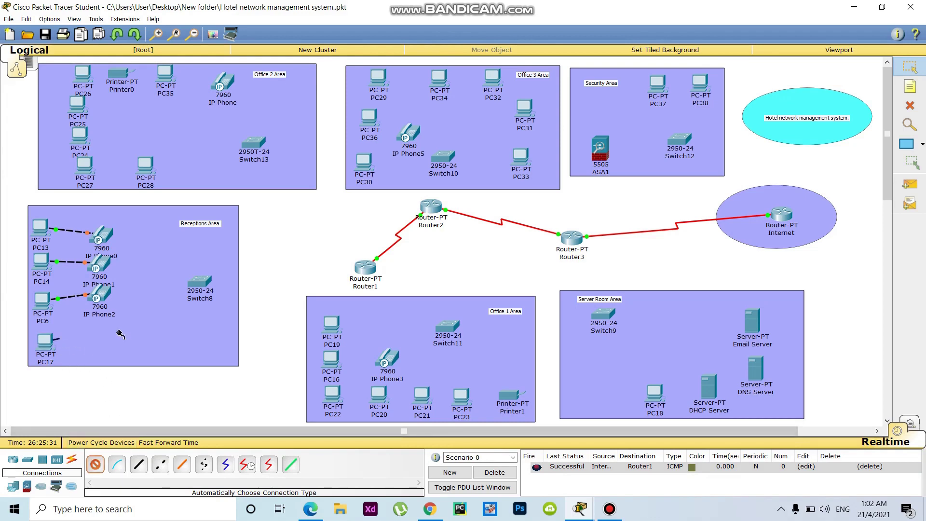
left_click(198, 284)
left_click(95, 464)
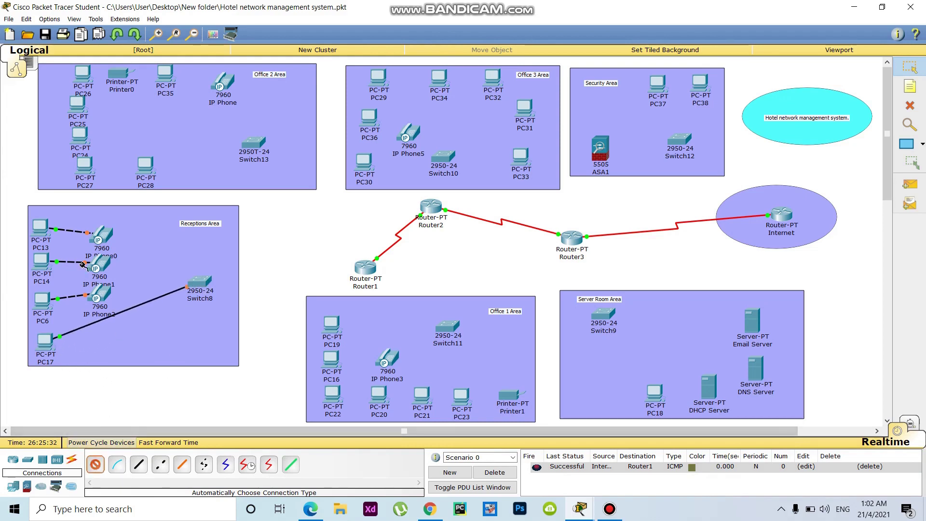
left_click(105, 236)
left_click(199, 282)
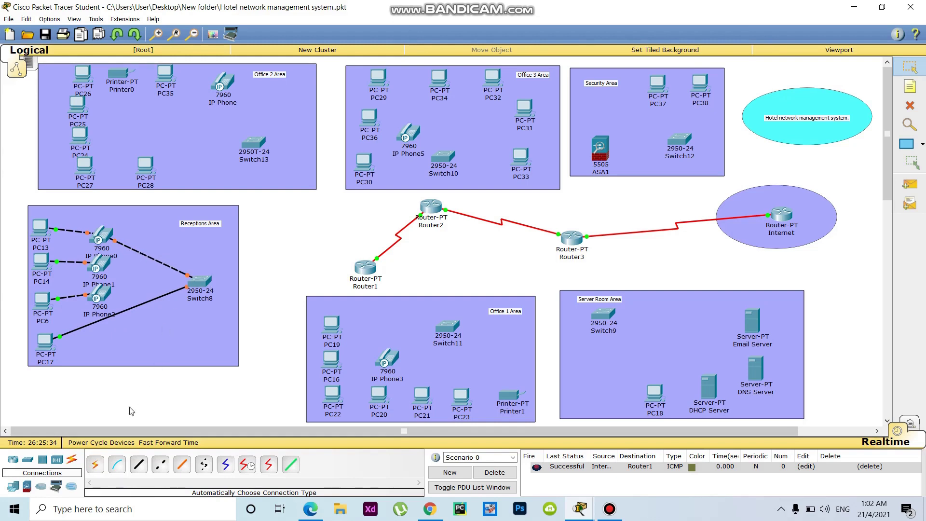
left_click(95, 464)
left_click(102, 269)
left_click(196, 289)
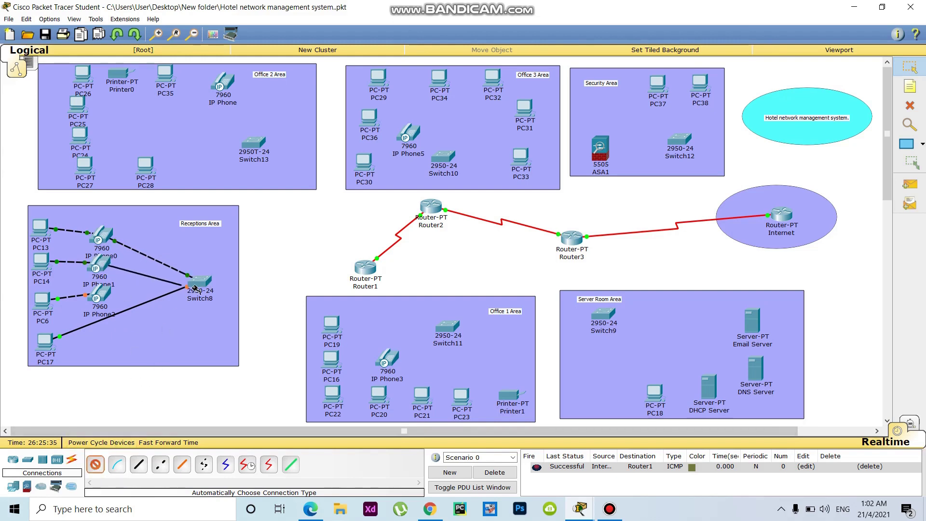
left_click(95, 464)
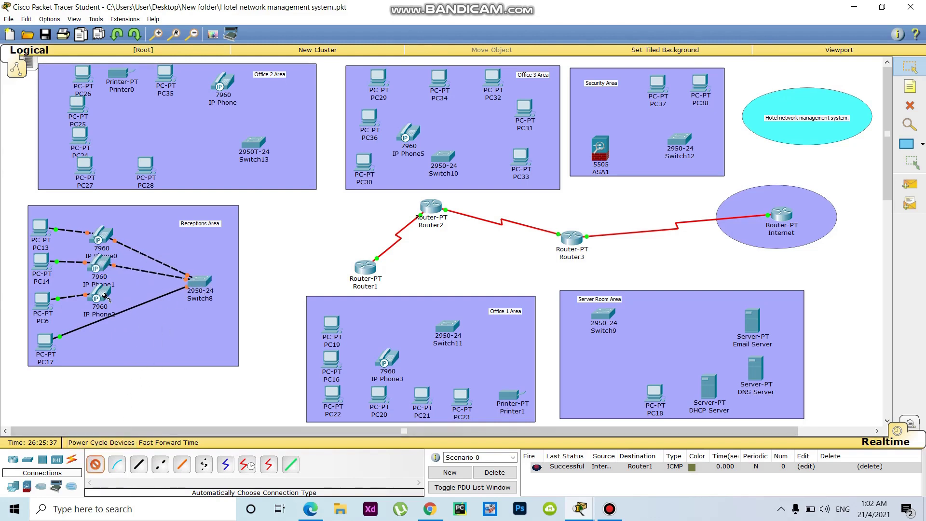
left_click(104, 295)
left_click(198, 282)
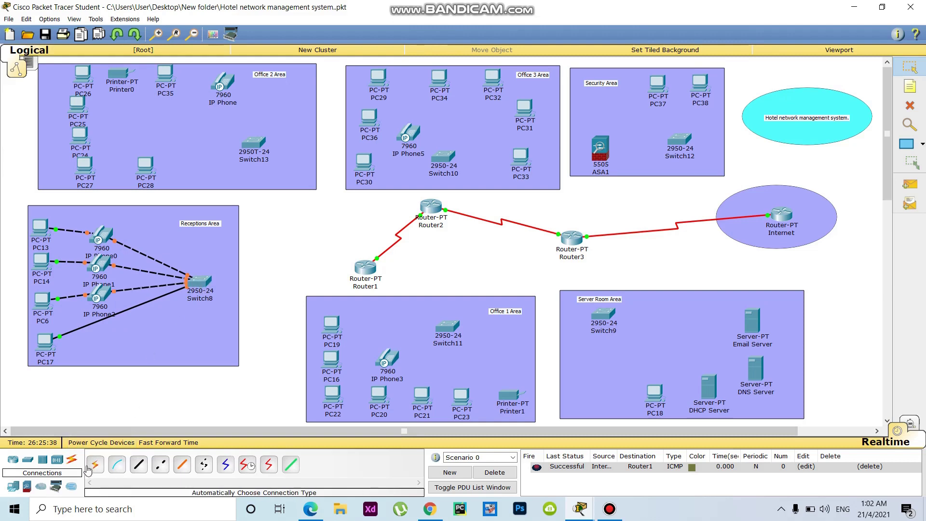
Step: Connect Printer0 to Switch13 and PC35 to the IP Phone in the Office 2 Area with automatically chosen cables
left_click(95, 464)
left_click(128, 78)
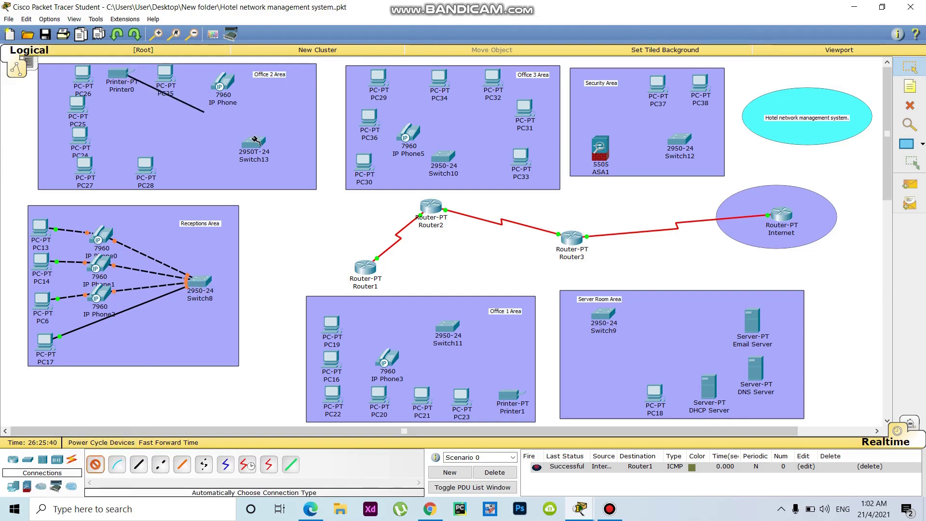
left_click(255, 141)
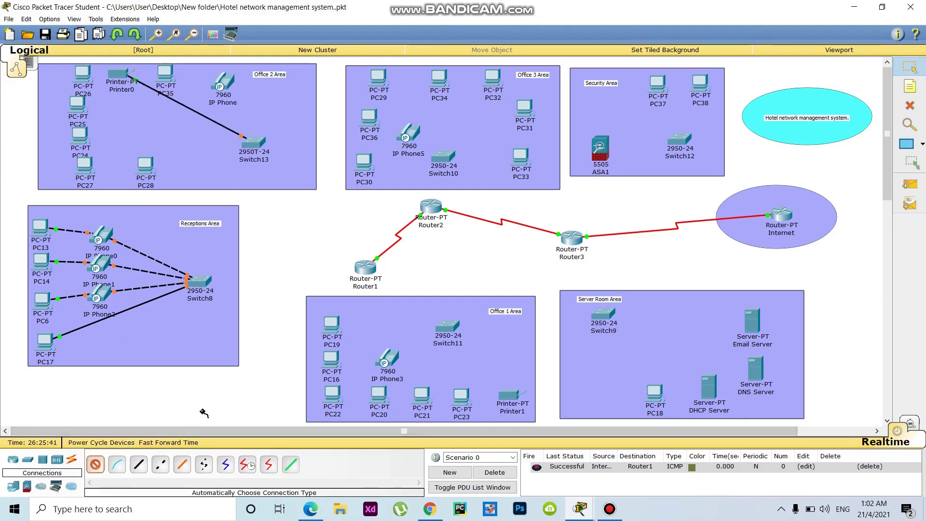
left_click(165, 74)
left_click(222, 82)
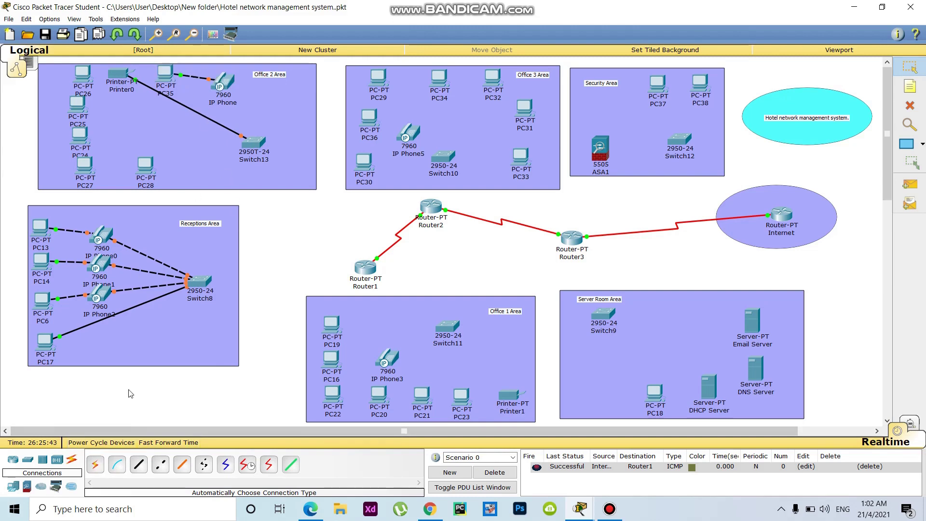
Step: Connect the IP Phone, PC26 and PC25 to Switch13 in the Office 2 Area with automatically chosen cables
left_click(95, 464)
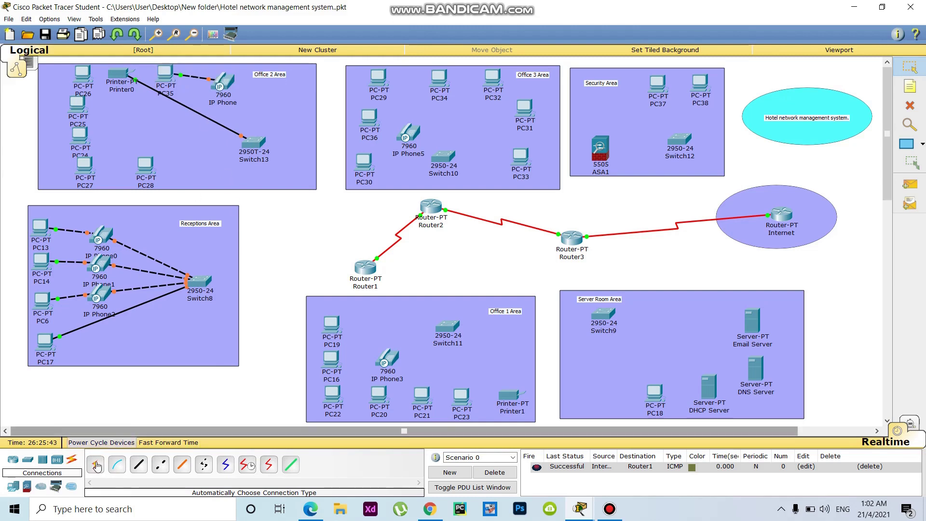
left_click(225, 82)
left_click(254, 142)
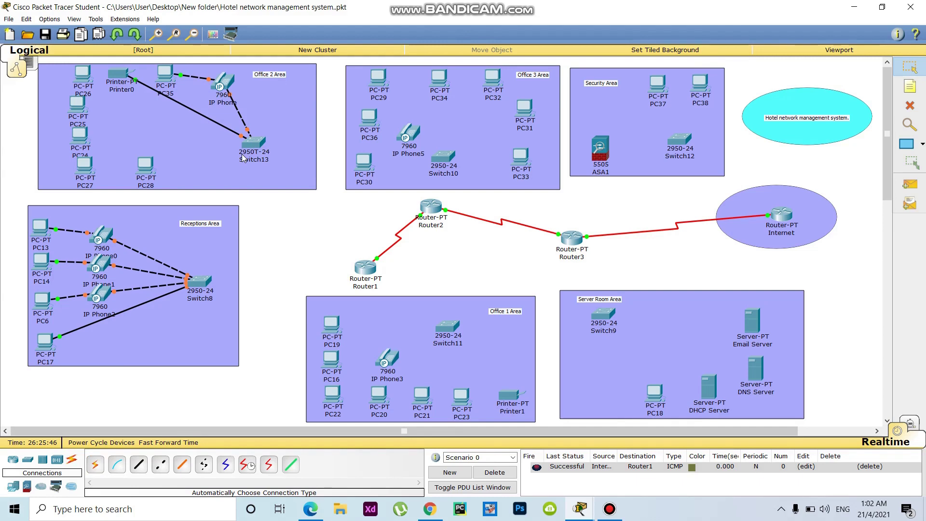
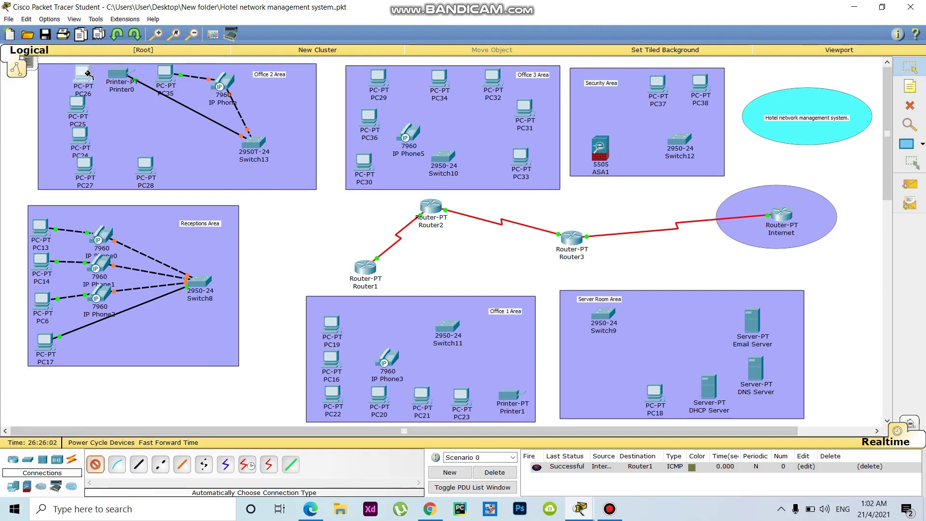
left_click(252, 141)
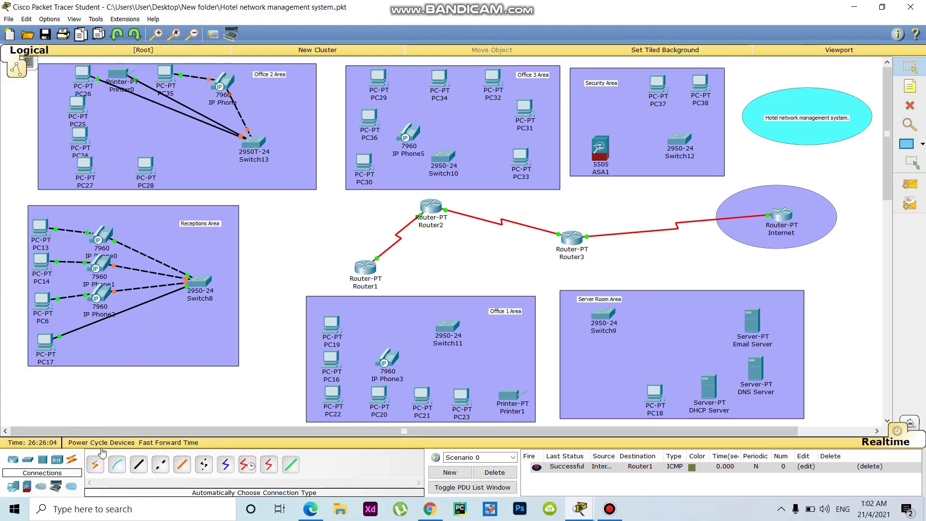
left_click(95, 464)
left_click(78, 105)
left_click(246, 143)
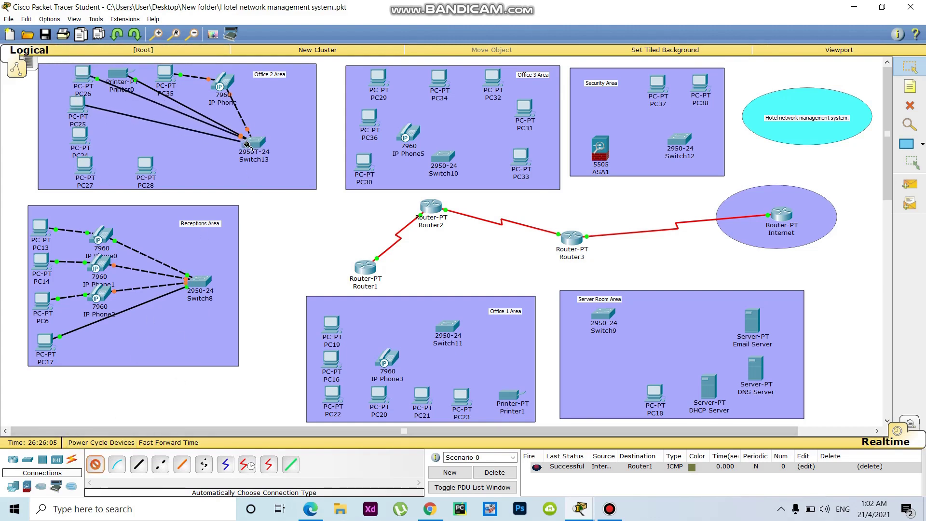
Step: Connect PC24, PC27 and PC28 to Switch13 in the Office 2 Area with the automatic connection type
left_click(95, 464)
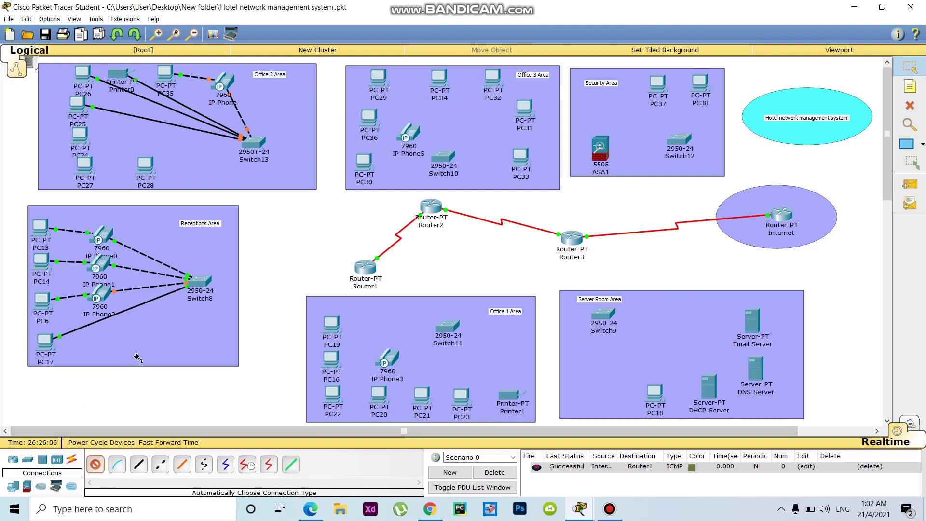
left_click(85, 135)
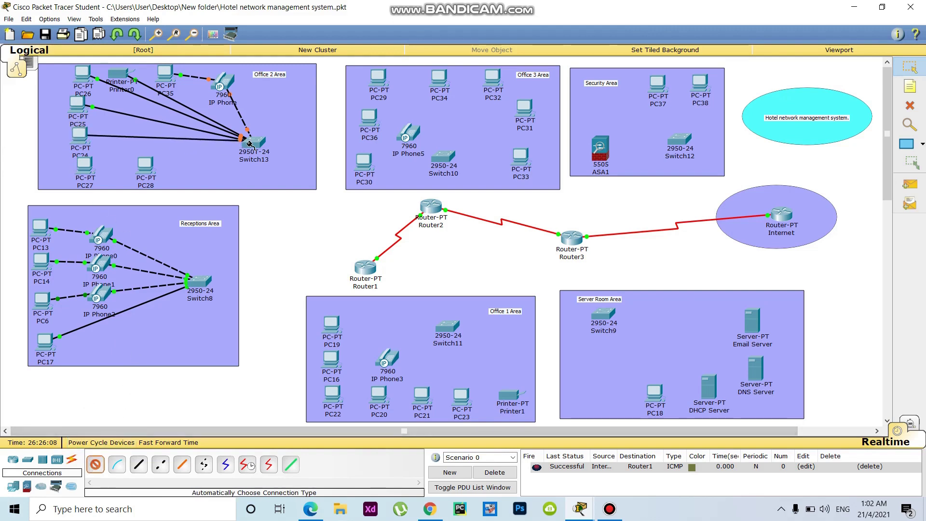
left_click(252, 143)
left_click(95, 464)
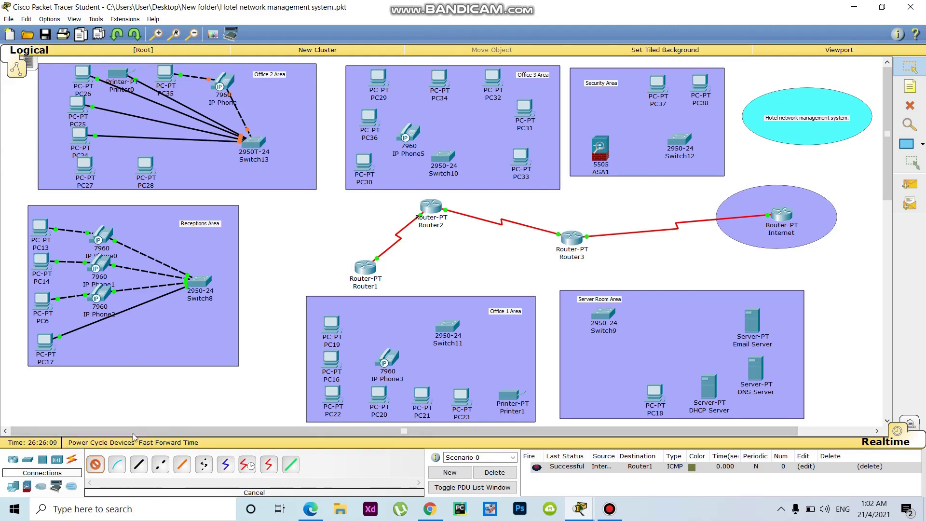
left_click(85, 162)
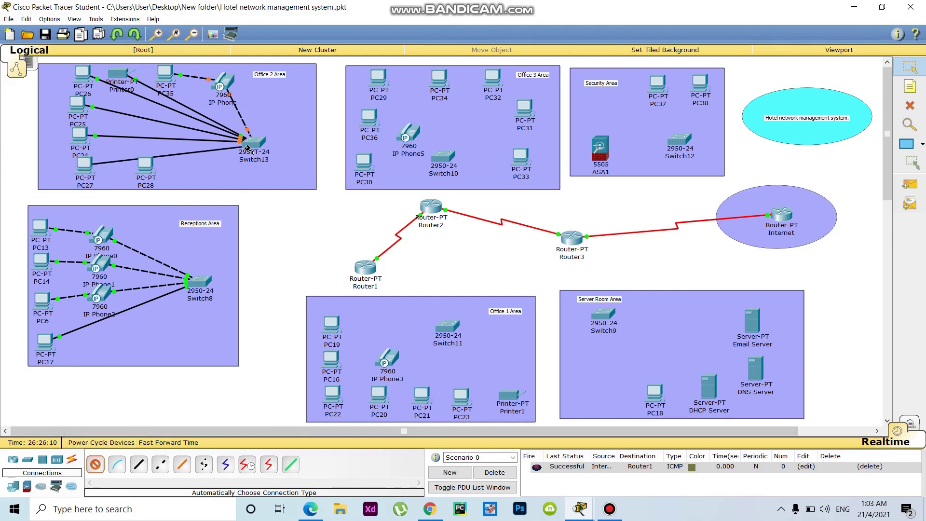
left_click(250, 143)
left_click(95, 464)
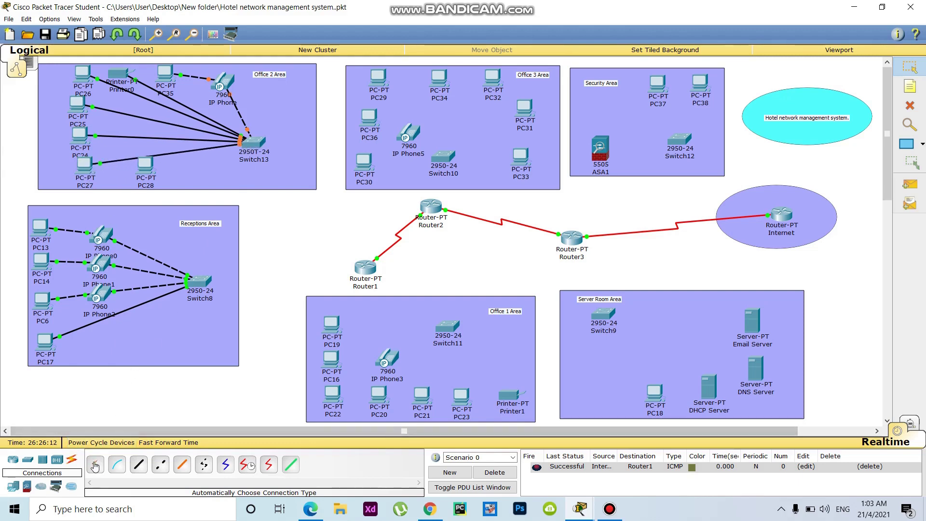
left_click(149, 164)
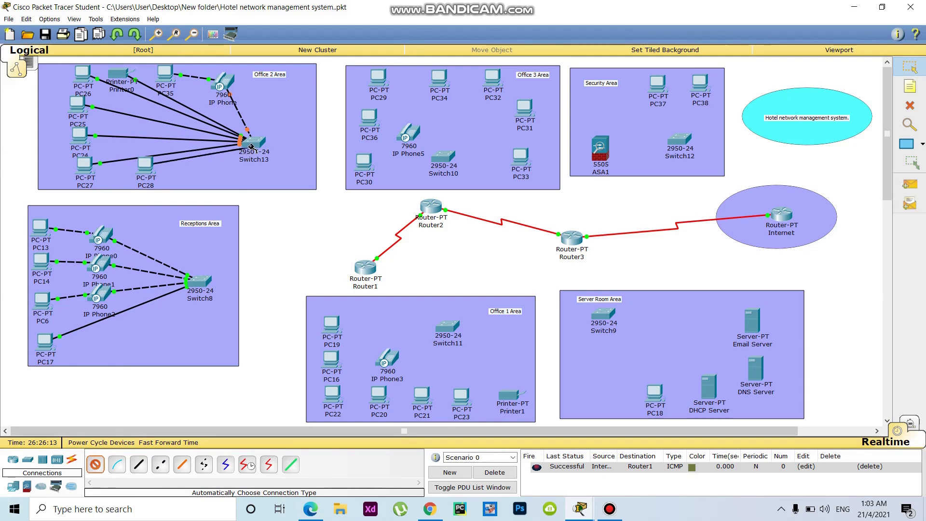
left_click(252, 144)
Step: Connect PC29 to Switch10 and PC36 to IP Phone5 in the Office 3 Area with automatically chosen cables
left_click(95, 464)
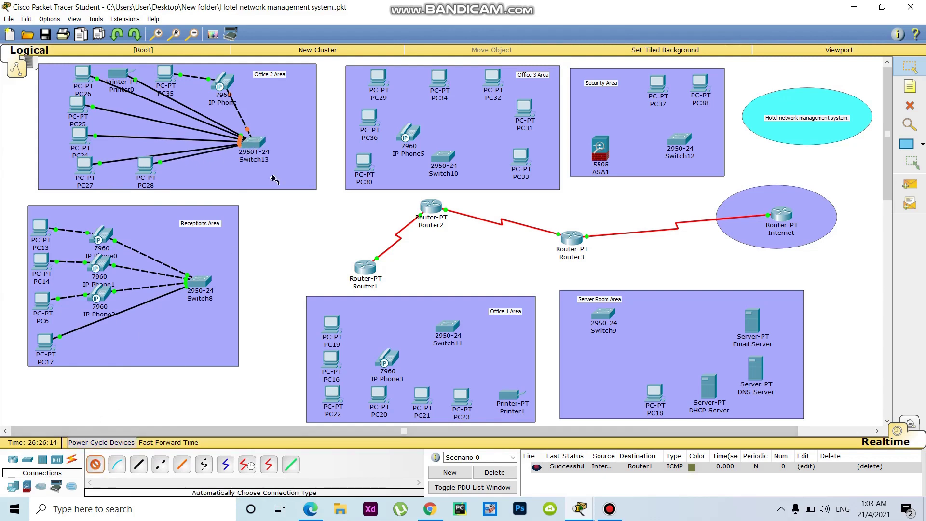
left_click(381, 80)
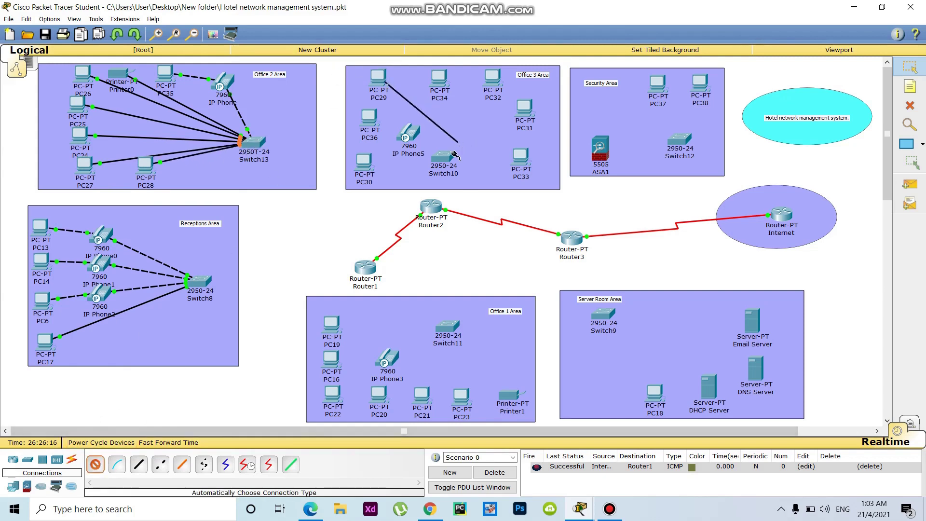
left_click(443, 157)
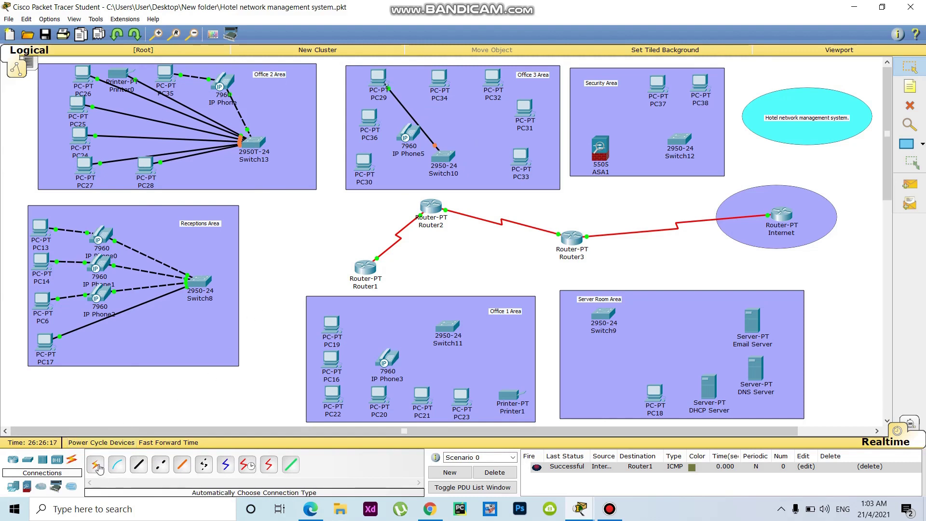
left_click(95, 465)
left_click(373, 117)
left_click(409, 132)
Step: Connect PC30 to IP Phone5 in the Office 3 Area with an automatically chosen cable
left_click(95, 465)
left_click(362, 161)
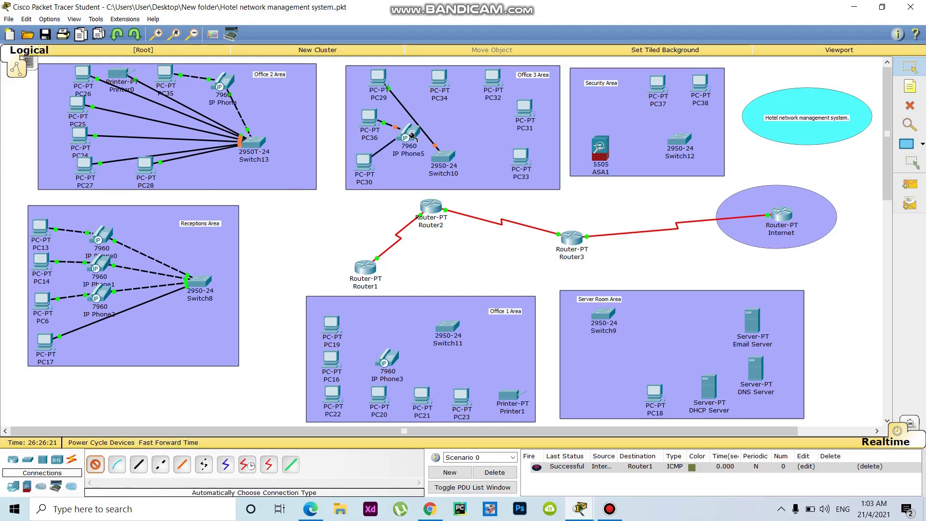
left_click(409, 131)
Step: Connect PC34, PC32 and PC31 to Switch10 in the Office 3 Area with automatically chosen cables
left_click(93, 466)
left_click(411, 133)
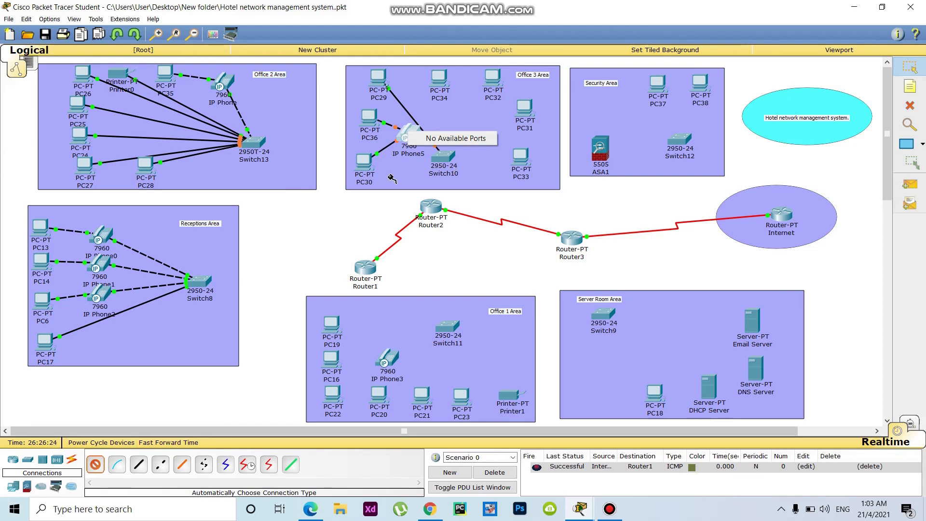
left_click(439, 77)
left_click(443, 156)
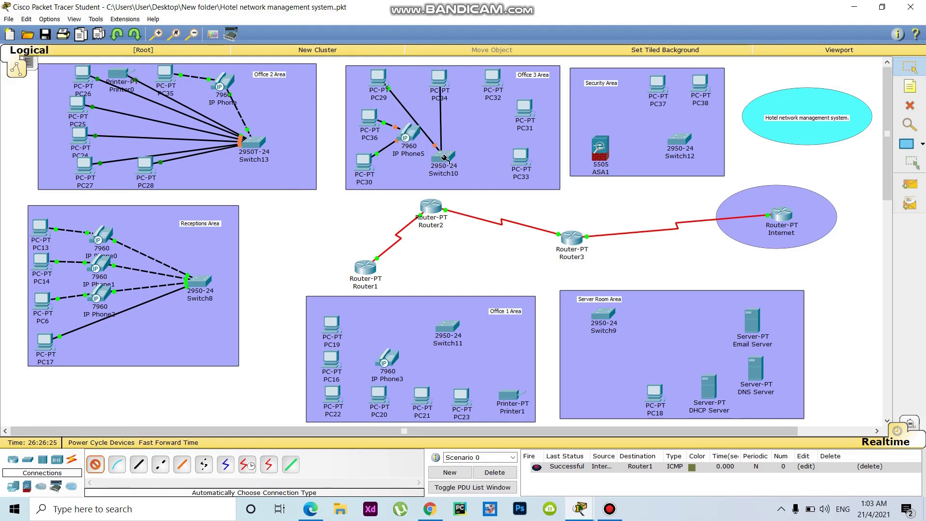
left_click(96, 464)
left_click(493, 79)
left_click(450, 158)
left_click(95, 464)
left_click(525, 107)
left_click(451, 152)
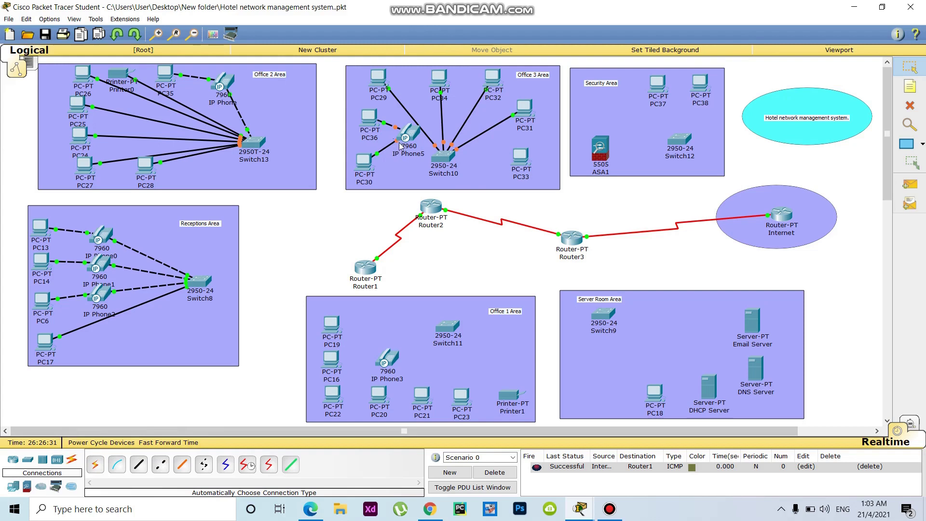
Step: Replace PC30's cable to IP Phone5 with an automatically chosen cable to Switch10 in the Office 3 Area
left_click(444, 161)
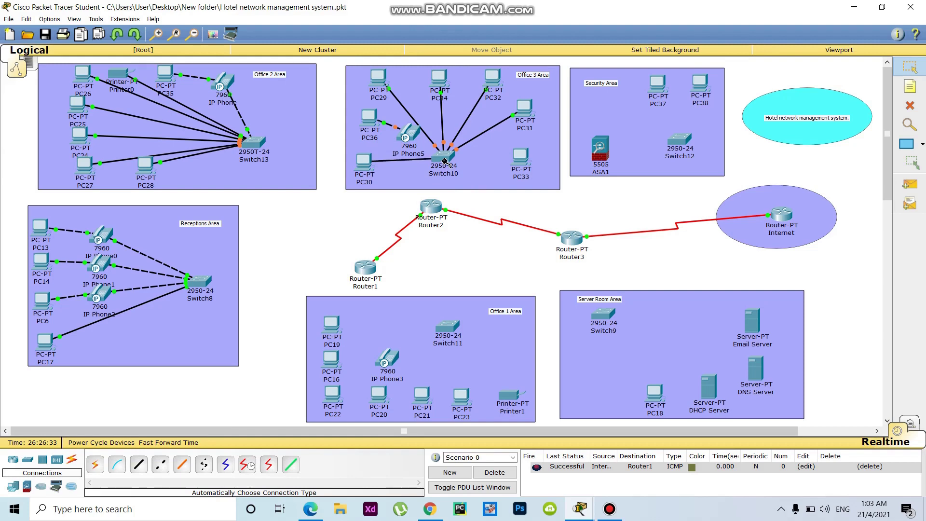
left_click(443, 158)
left_click(471, 180)
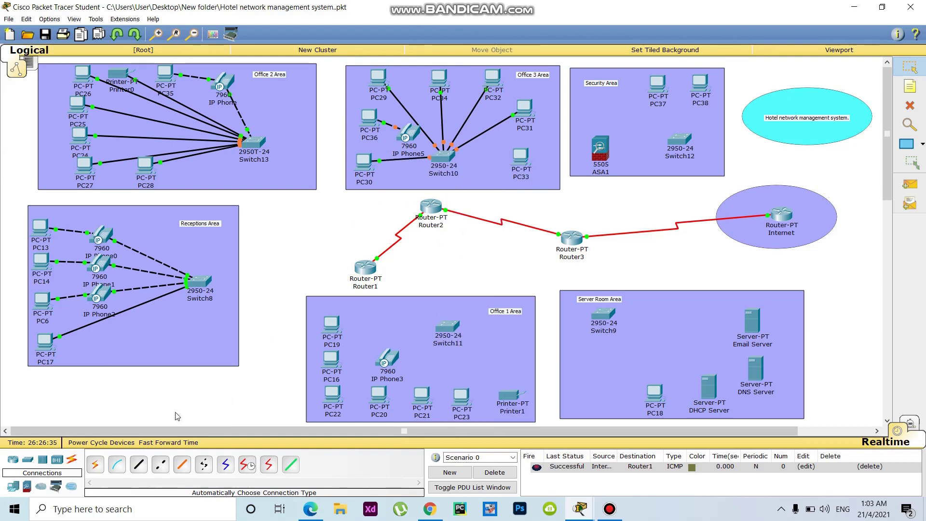
Step: Connect PC33 and IP Phone5 to Switch10 in the Office 3 Area with automatically chosen cables
left_click(95, 464)
left_click(456, 158)
left_click(520, 156)
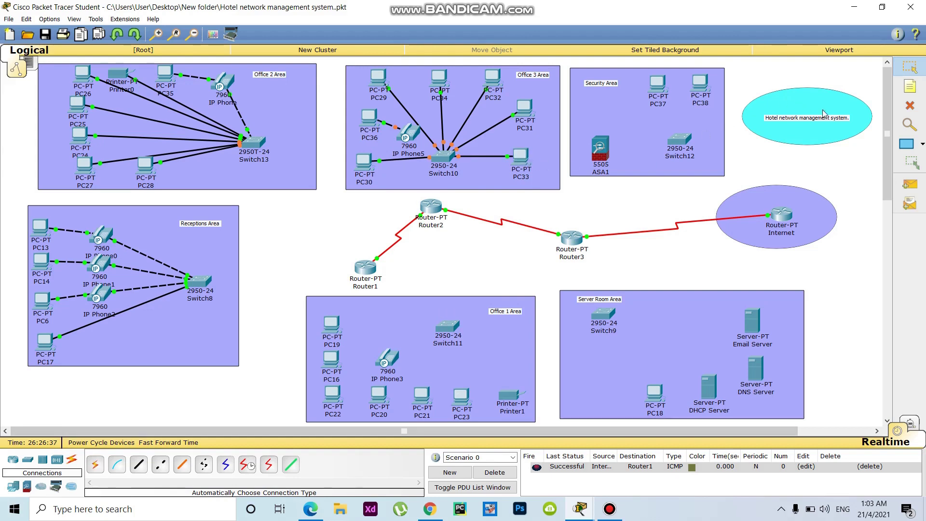
left_click(95, 464)
left_click(413, 135)
left_click(443, 155)
Step: Connect PC37 and PC38 to Switch12 in the Security Area with automatically chosen cables
left_click(96, 464)
left_click(657, 84)
left_click(680, 139)
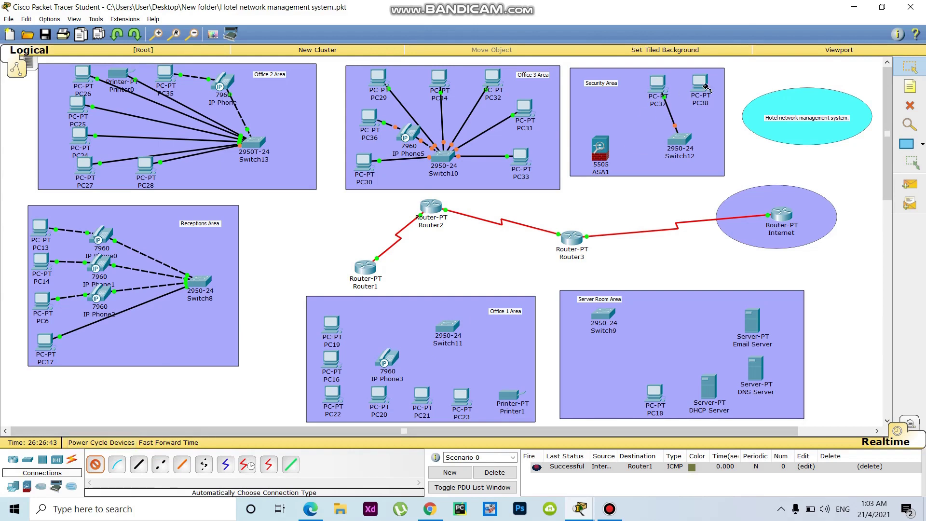
left_click(702, 84)
left_click(680, 140)
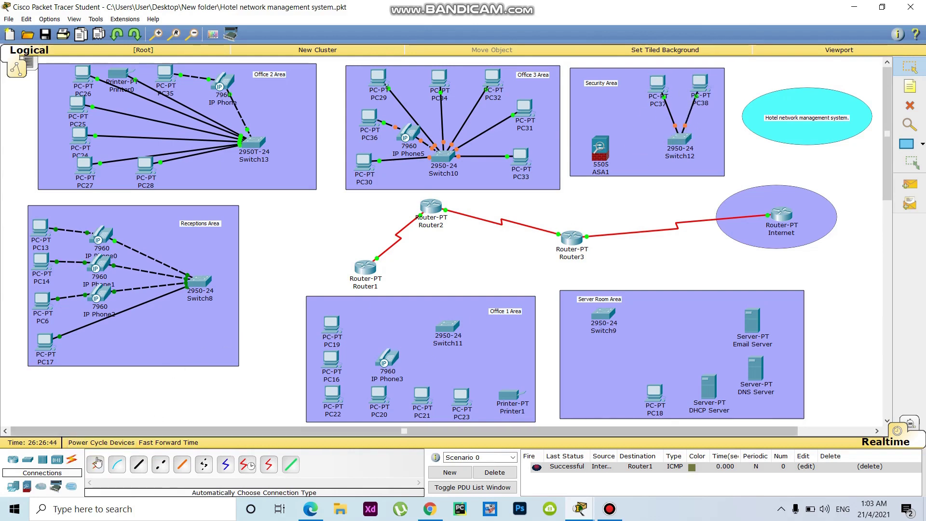
Step: Connect Switch9 to the Email Server and the DNS Server in the Server Room Area with automatically chosen cables
left_click(97, 464)
left_click(604, 315)
left_click(752, 320)
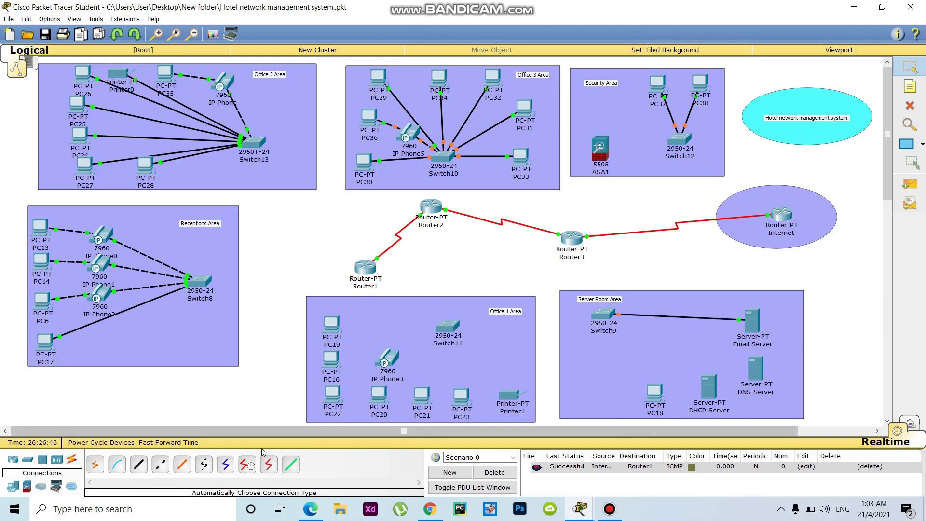
left_click(95, 464)
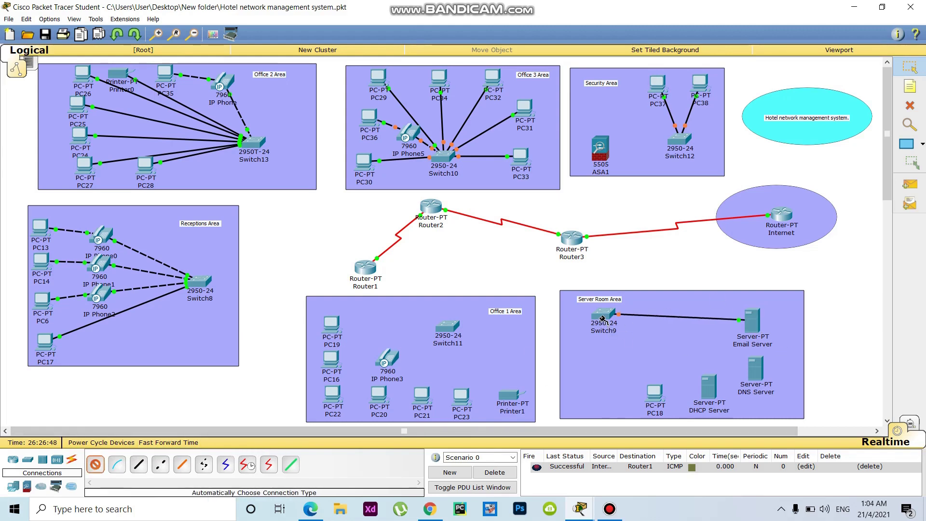
left_click(603, 318)
left_click(745, 392)
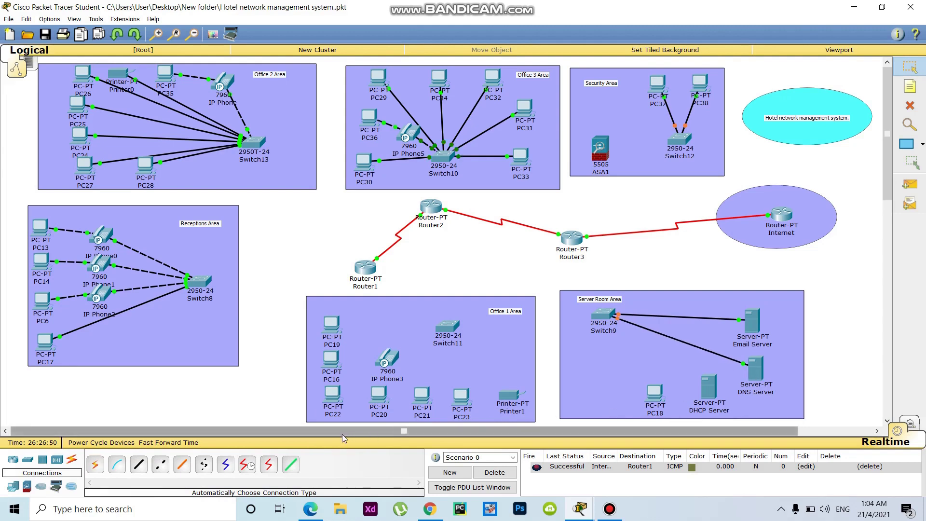
Step: Connect Switch9 to the DHCP Server and PC18 in the Server Room Area with automatically chosen cables
left_click(95, 465)
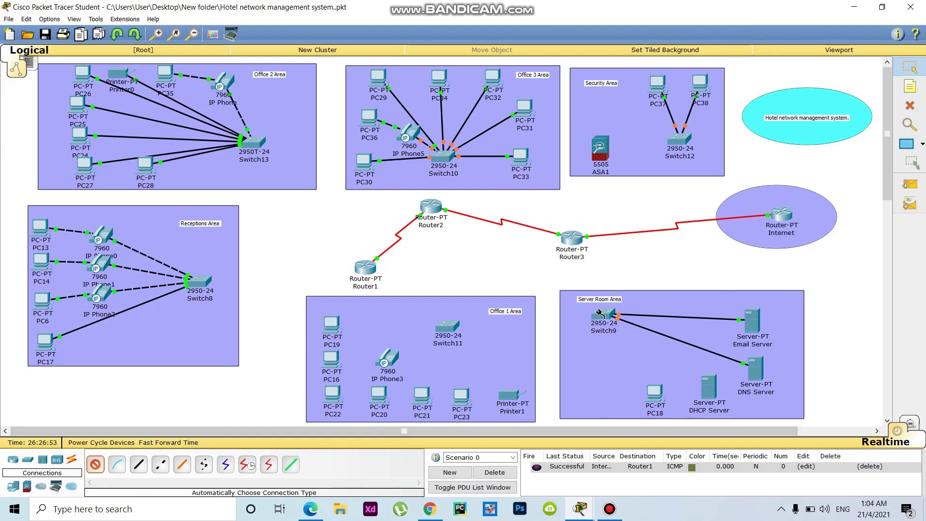
left_click(707, 388)
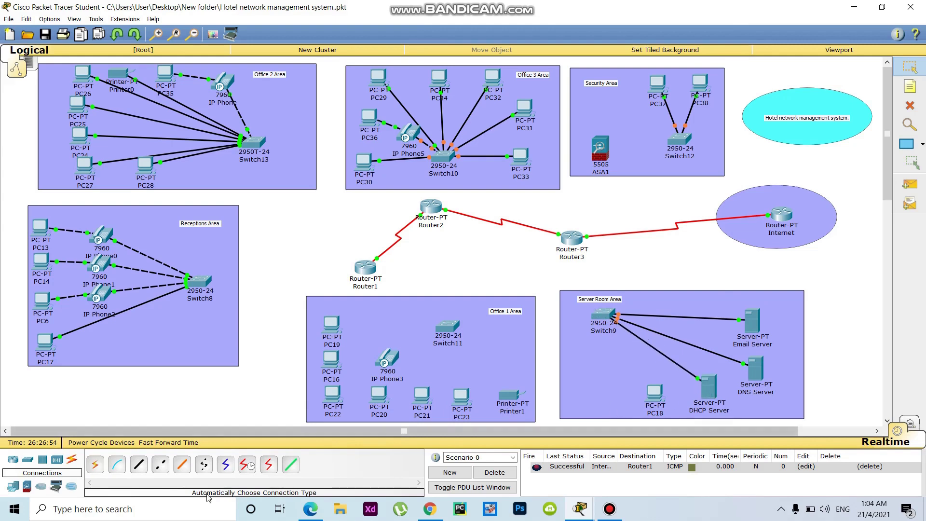
left_click(95, 464)
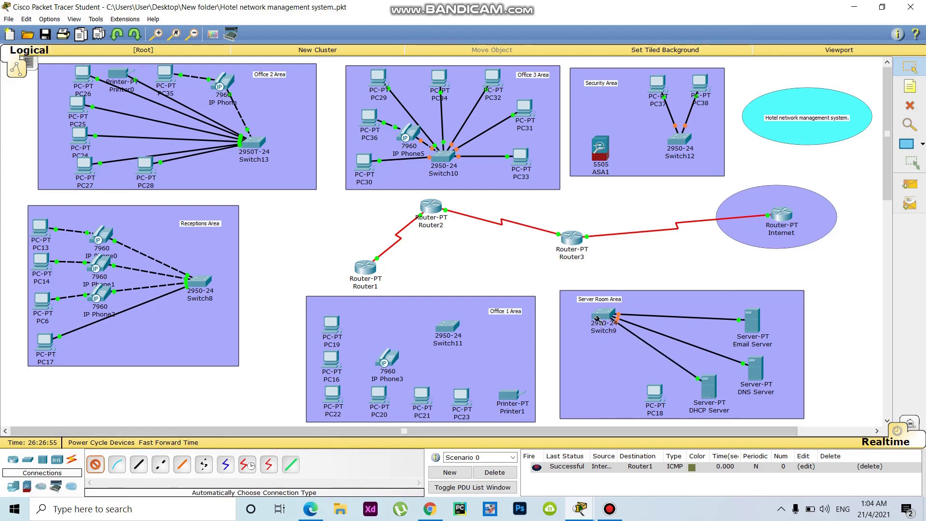
left_click(607, 316)
left_click(655, 395)
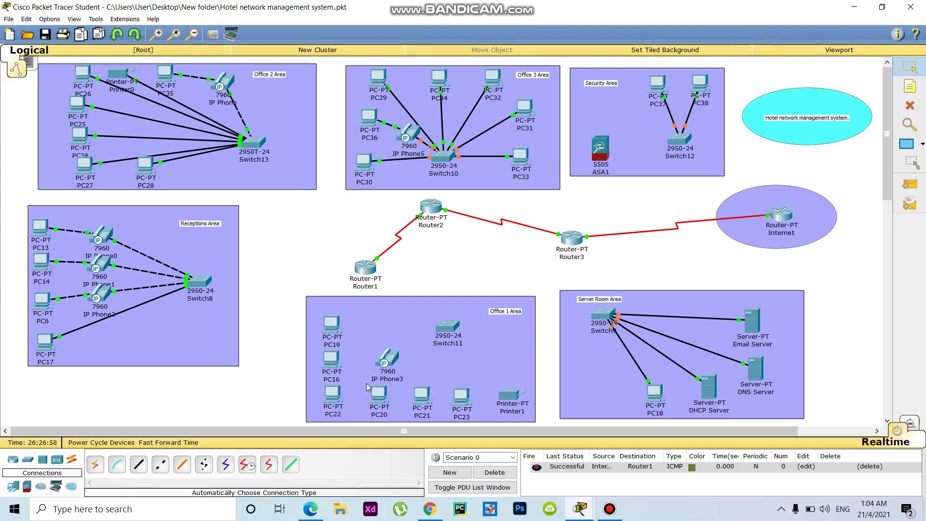
Step: Connect PC19 and IP Phone3 to Switch11, and PC16 to IP Phone3, in the Office 1 Area with automatically chosen cables
left_click(95, 465)
left_click(336, 326)
left_click(448, 327)
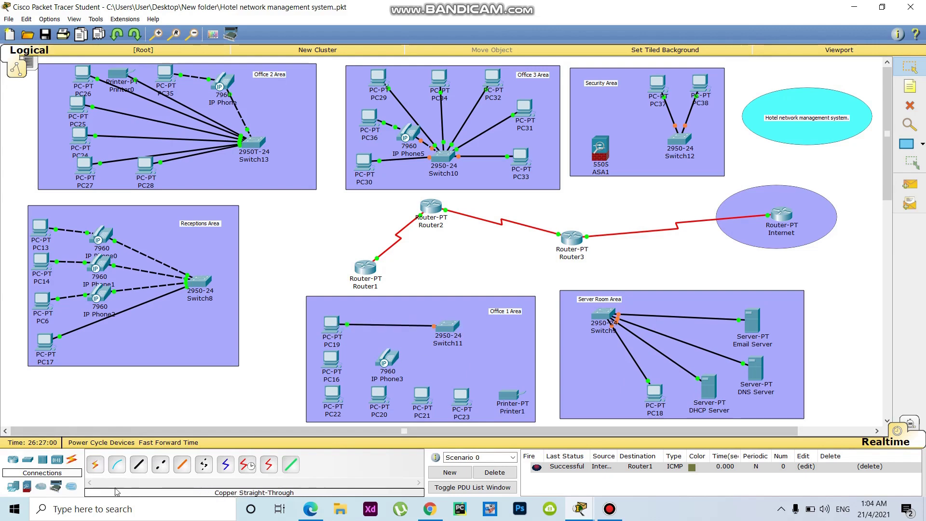
left_click(102, 468)
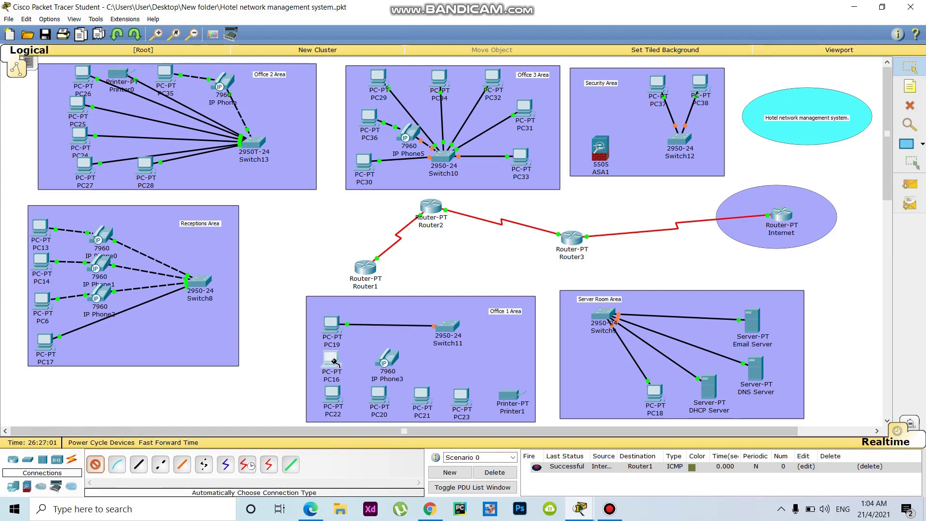
left_click(387, 360)
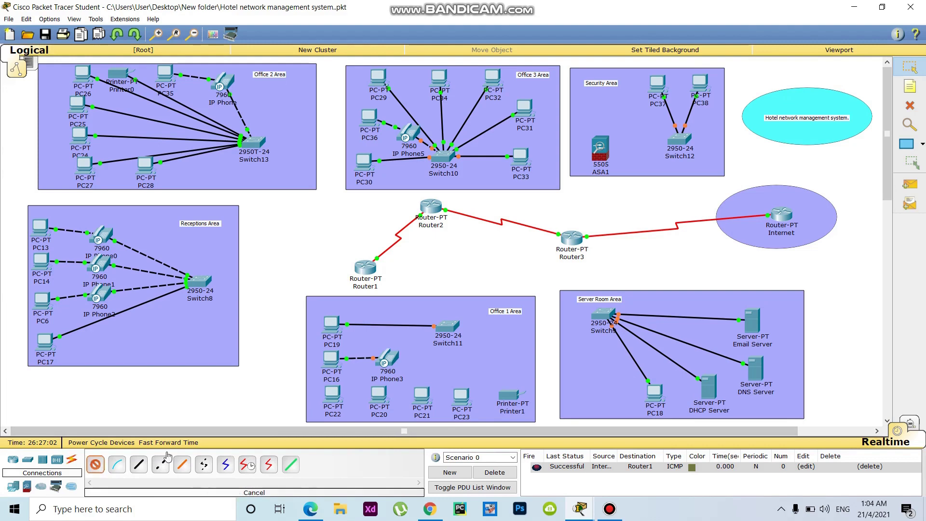
left_click(389, 359)
left_click(443, 329)
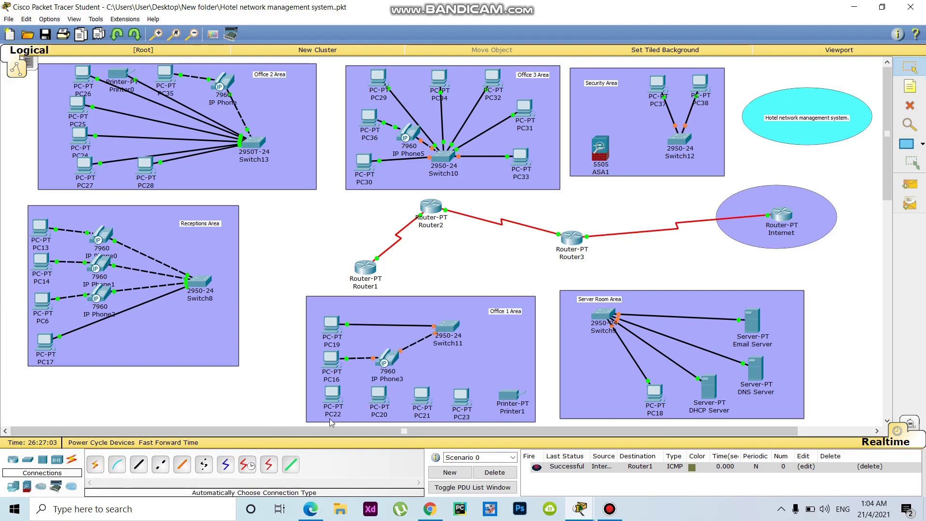
Step: Connect PC22 and PC20 to Switch11 in the Office 1 Area with automatically chosen cables
left_click(96, 465)
left_click(333, 395)
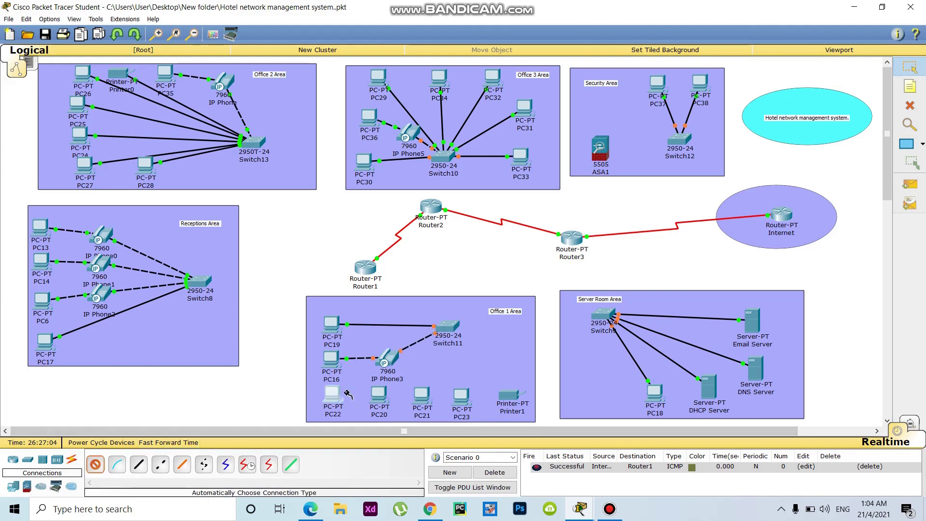
left_click(442, 332)
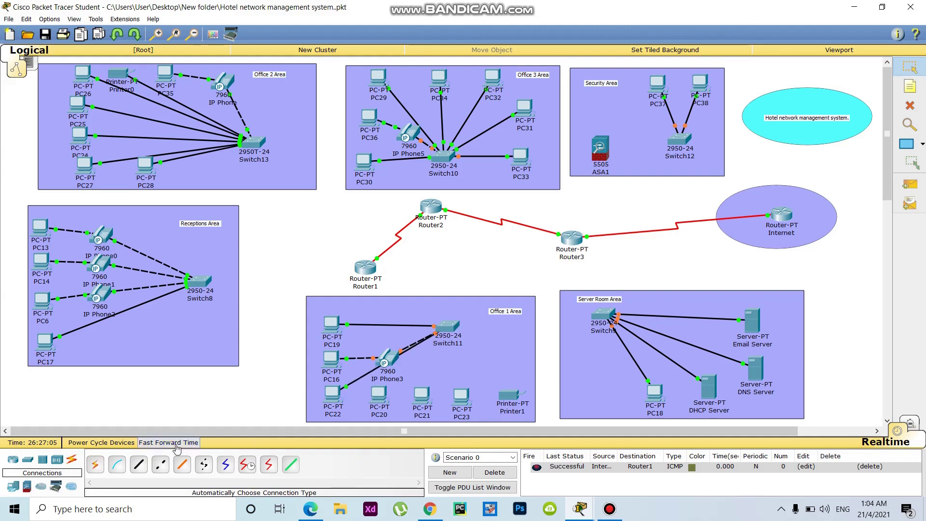
left_click(95, 464)
left_click(446, 330)
left_click(381, 395)
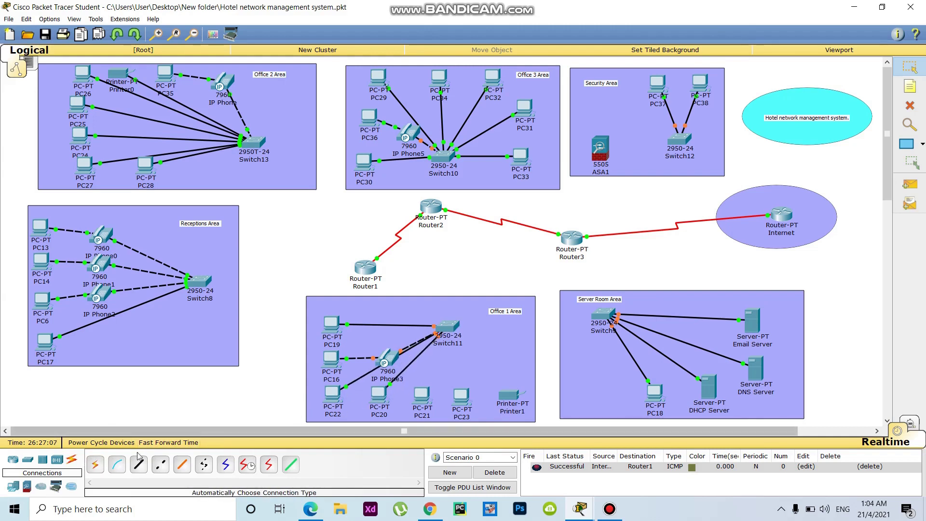
Step: Connect PC21, PC23 and Printer1 to Switch11 in the Office 1 Area with automatically chosen cables
left_click(95, 465)
left_click(445, 329)
left_click(421, 396)
left_click(95, 465)
left_click(445, 330)
left_click(455, 398)
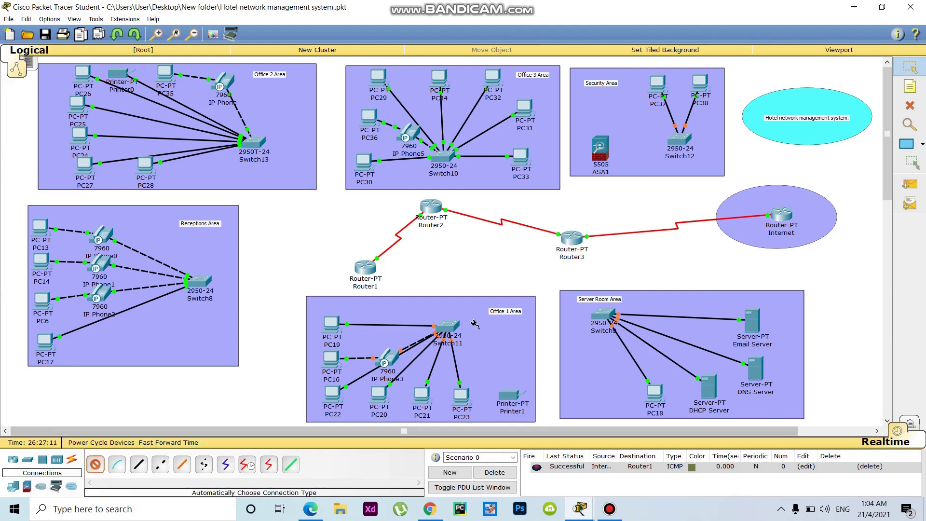
left_click(449, 326)
left_click(514, 399)
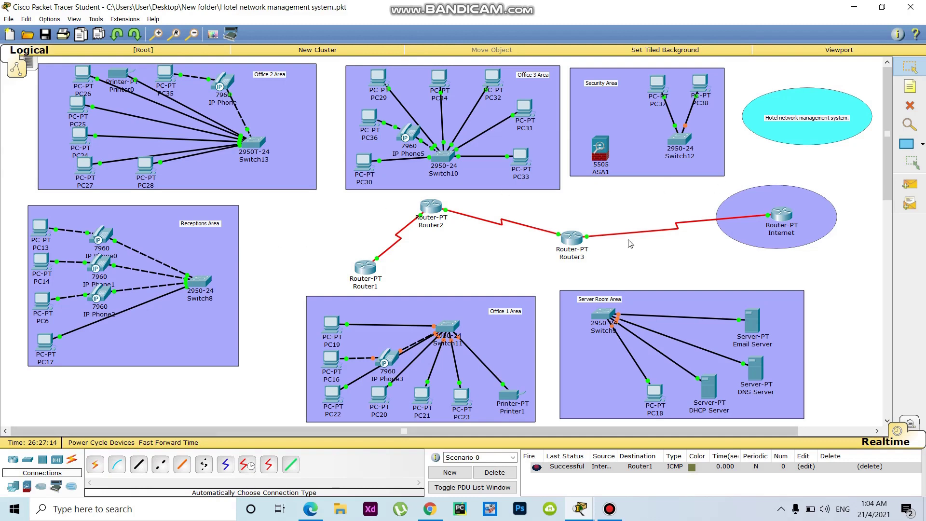
Step: Connect the ASA1 firewall to Switch12 in the Security Area with an automatically chosen cable
left_click(92, 471)
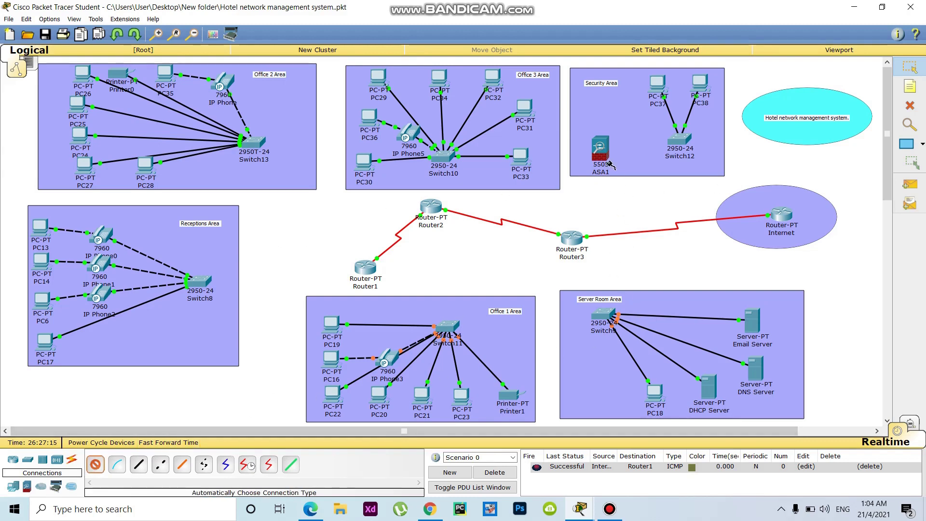
left_click(602, 153)
left_click(679, 140)
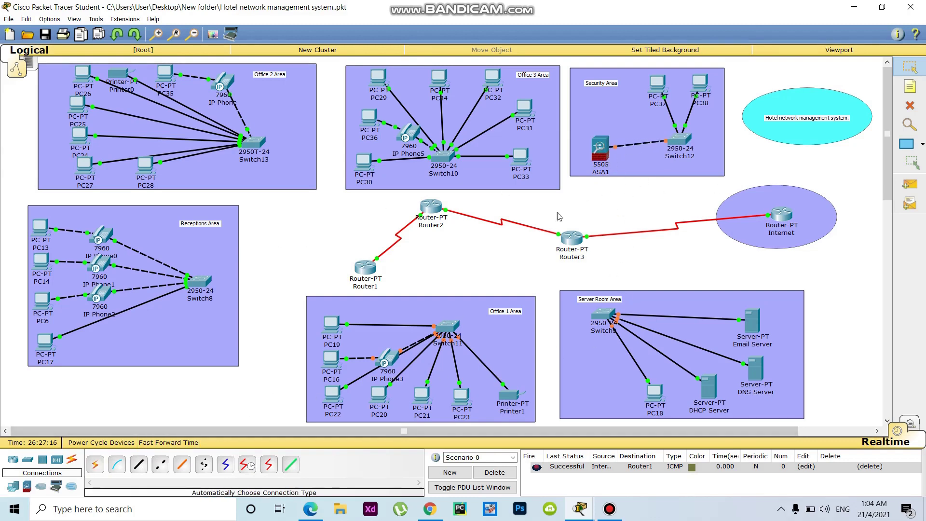
Step: Connect Router1 to Switch9 in the Server Room Area and to Switch11 in the Office 1 Area with automatically chosen cables
left_click(95, 464)
left_click(366, 270)
left_click(603, 313)
left_click(95, 464)
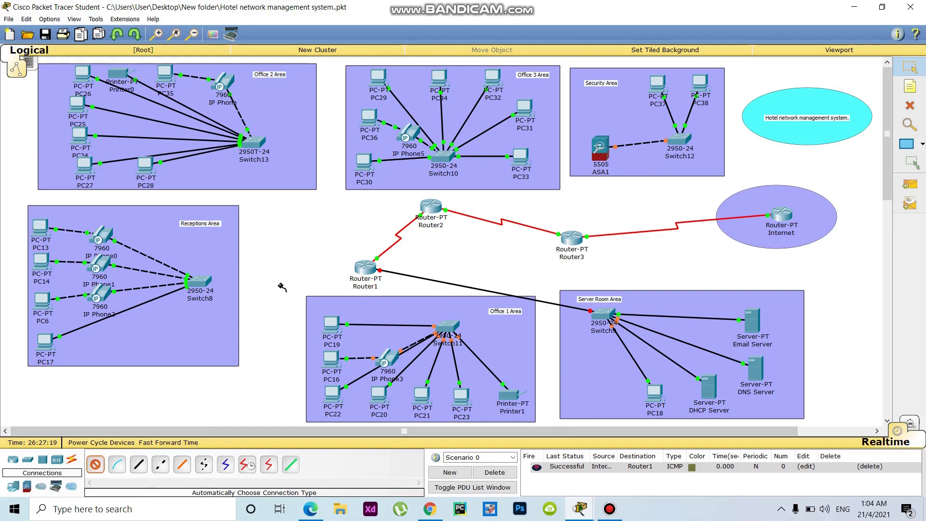
left_click(446, 327)
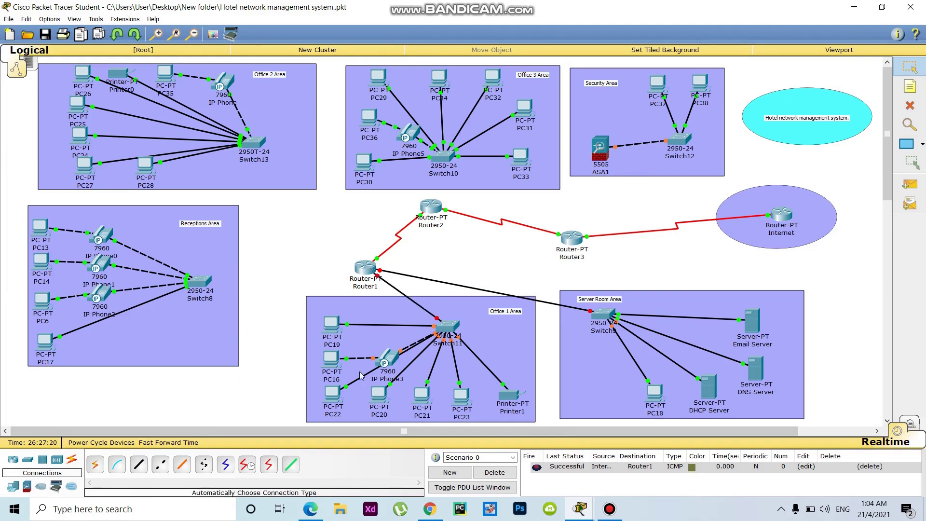
Step: Connect Switch13 in the Office 2 Area and Switch8 in the Receptions Area to Router2 with automatically chosen cables
left_click(95, 464)
left_click(251, 144)
left_click(365, 268)
left_click(430, 206)
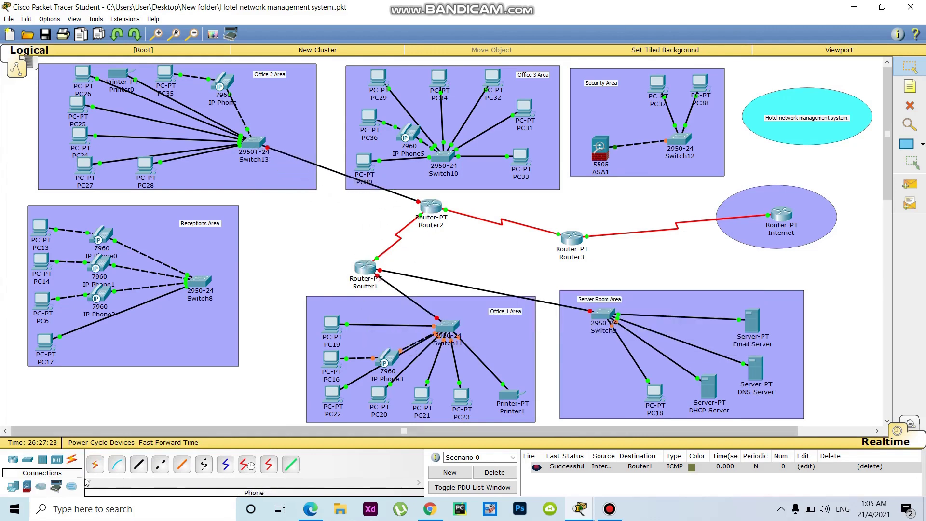
left_click(95, 464)
left_click(200, 282)
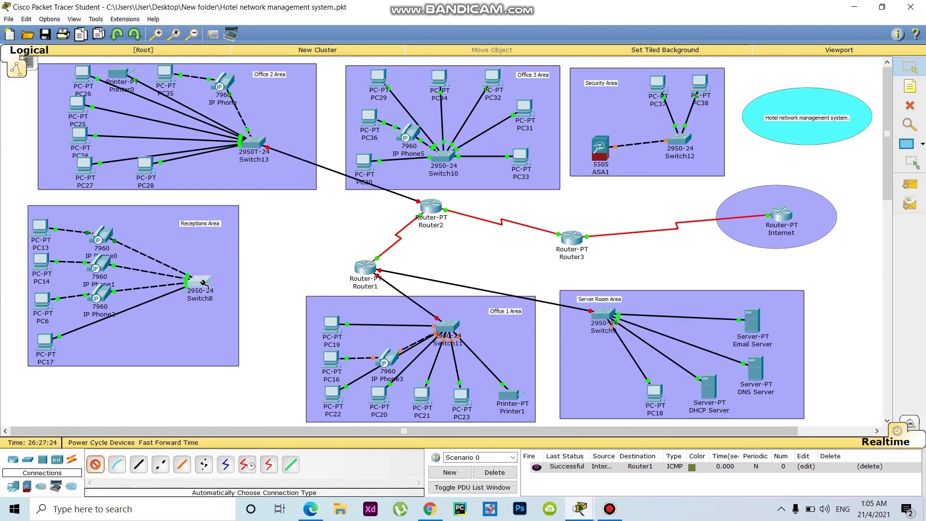
left_click(430, 210)
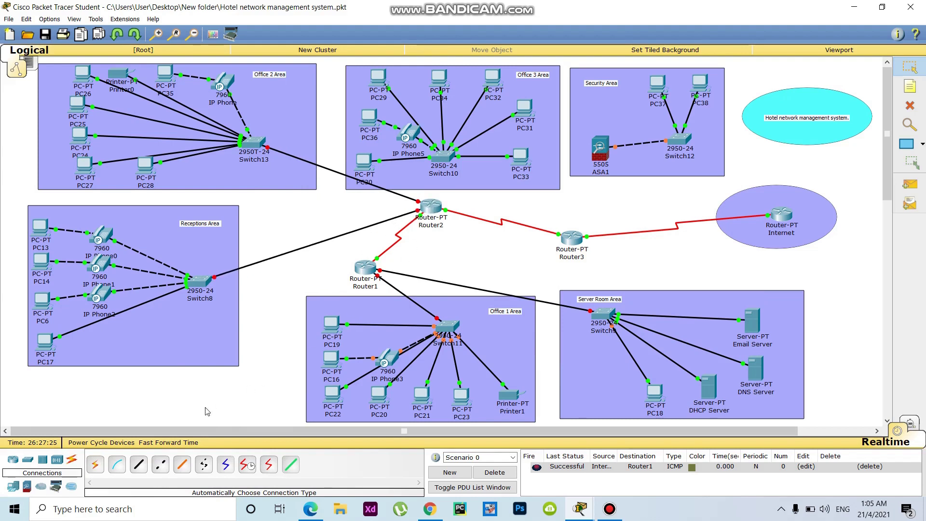
Step: Connect Switch10 in the Office 3 Area and the ASA1 firewall in the Security Area to Router3 with automatically chosen cables
left_click(95, 464)
left_click(446, 156)
left_click(565, 233)
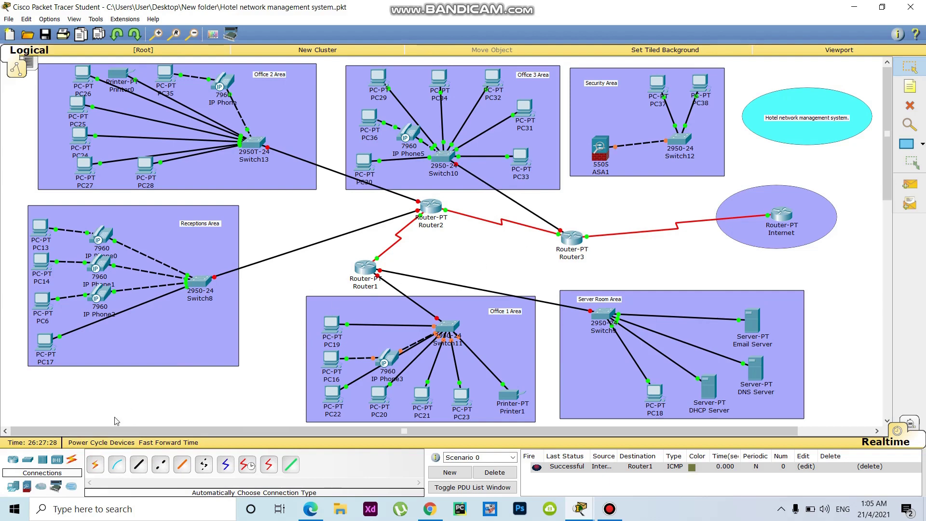
left_click(95, 464)
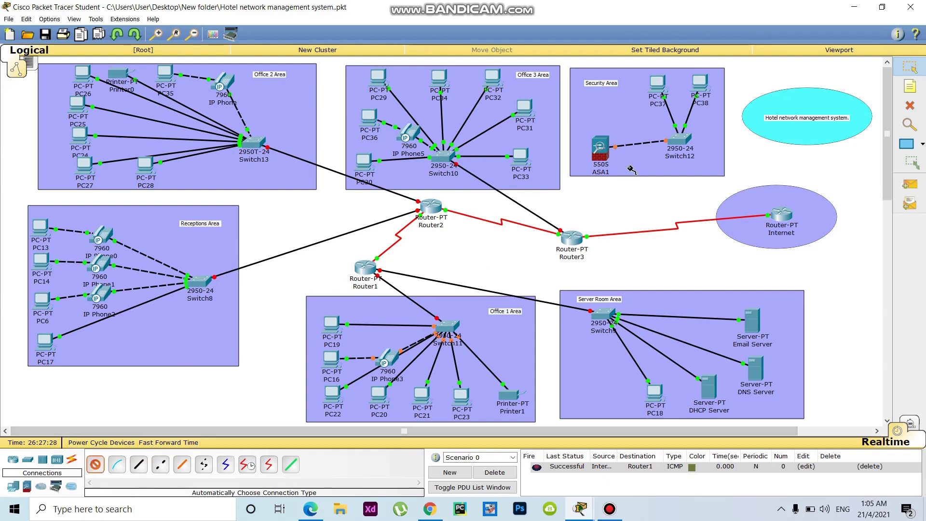
left_click(600, 151)
left_click(583, 240)
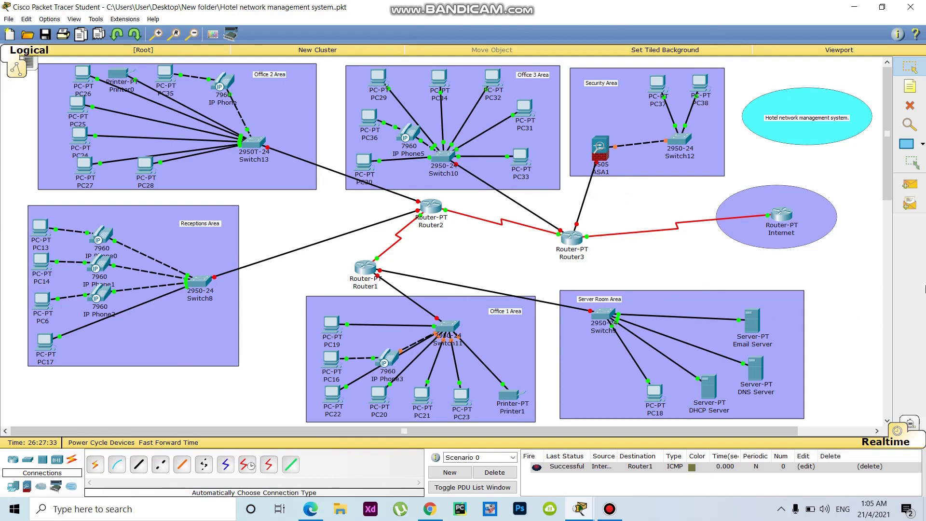
Step: Group the Internet router into a new cluster and name the cluster INTERNET
left_click(909, 184)
key("Escape")
left_click(781, 214)
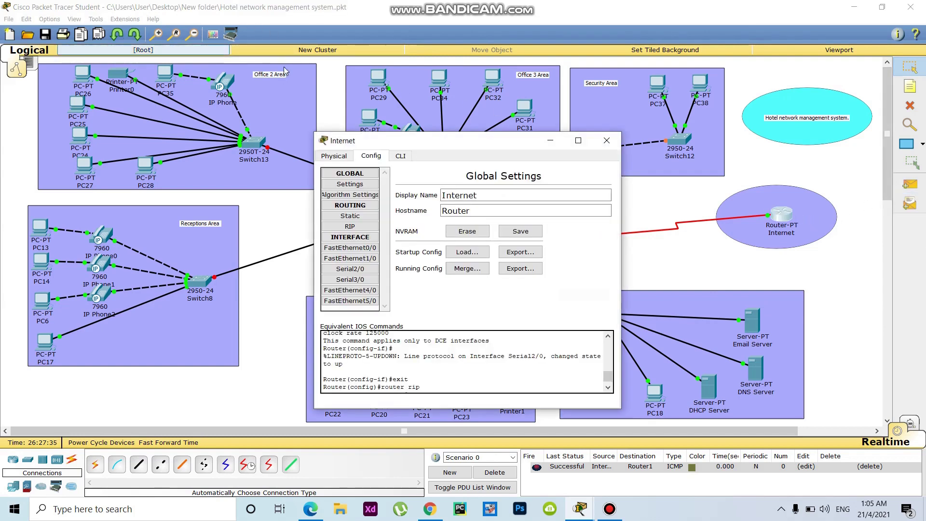
left_click(317, 49)
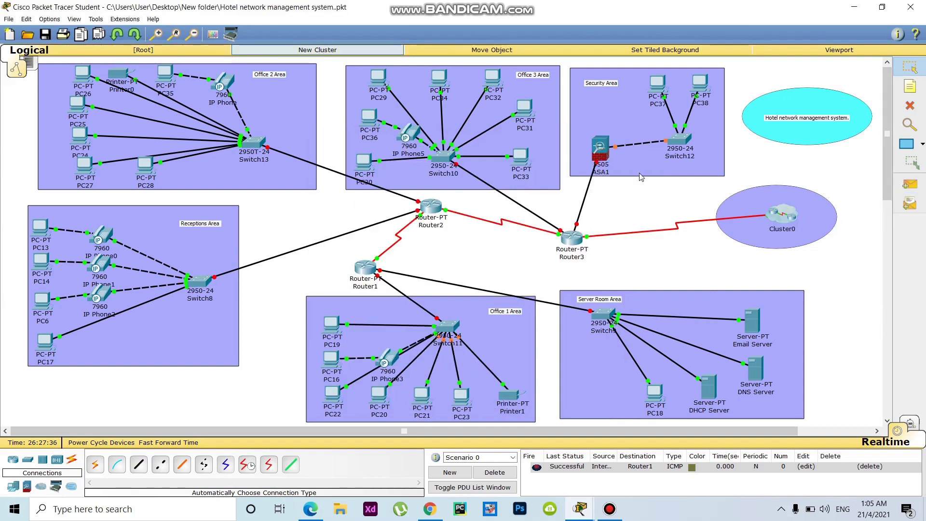
left_click(791, 230)
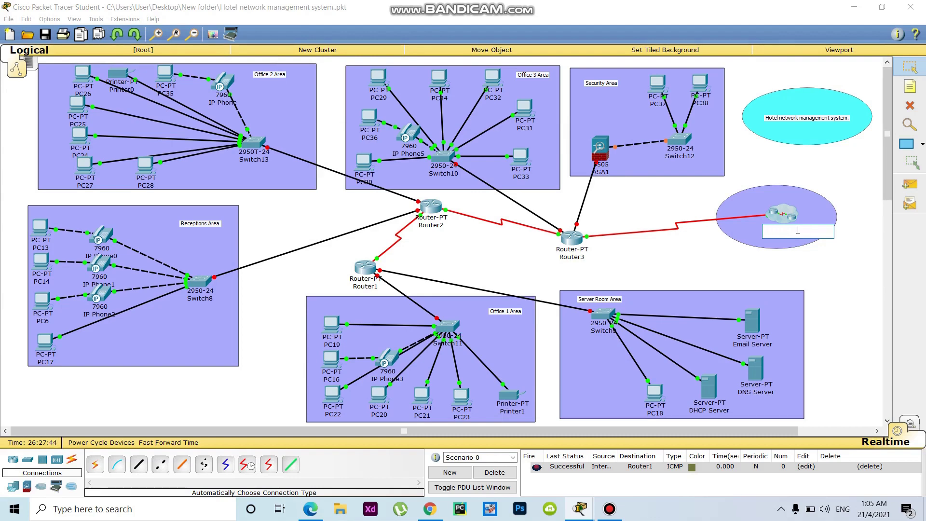
type("i")
type("NTERNET")
key("Return")
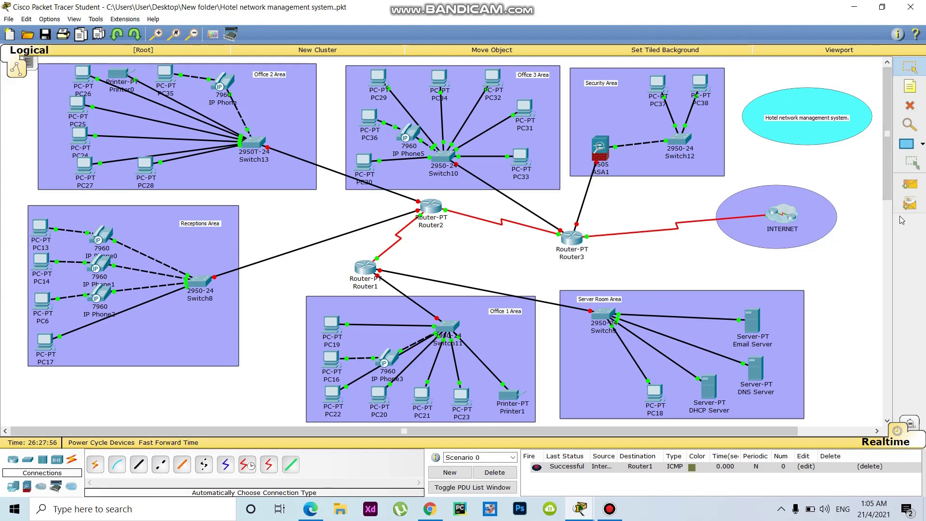
Step: Test connectivity with a simple PDU from Router1 to the Internet router inside the INTERNET cluster, and clear the scenario's PDU list
left_click(909, 184)
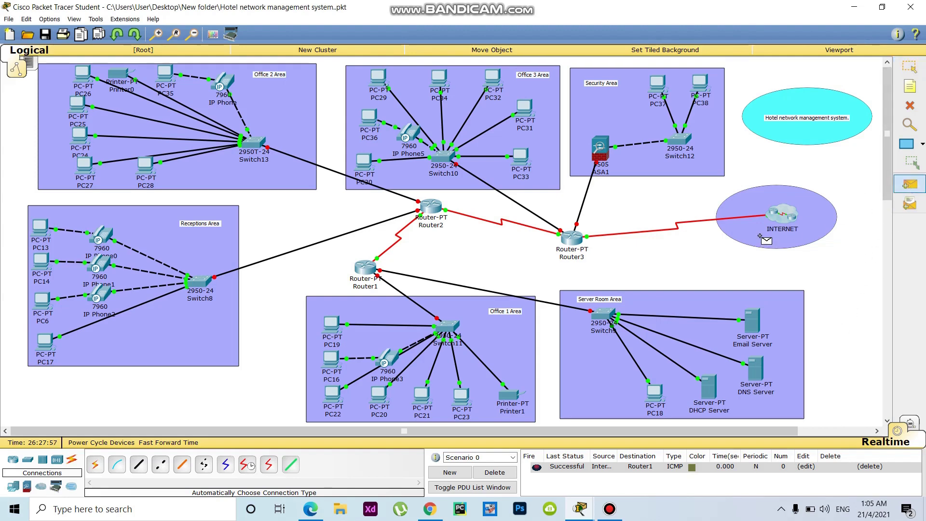
left_click(782, 215)
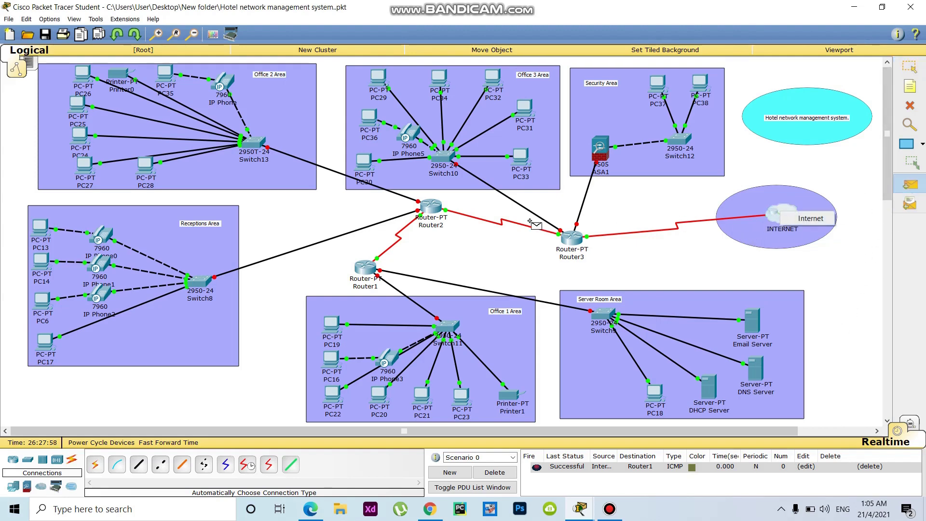
left_click(364, 264)
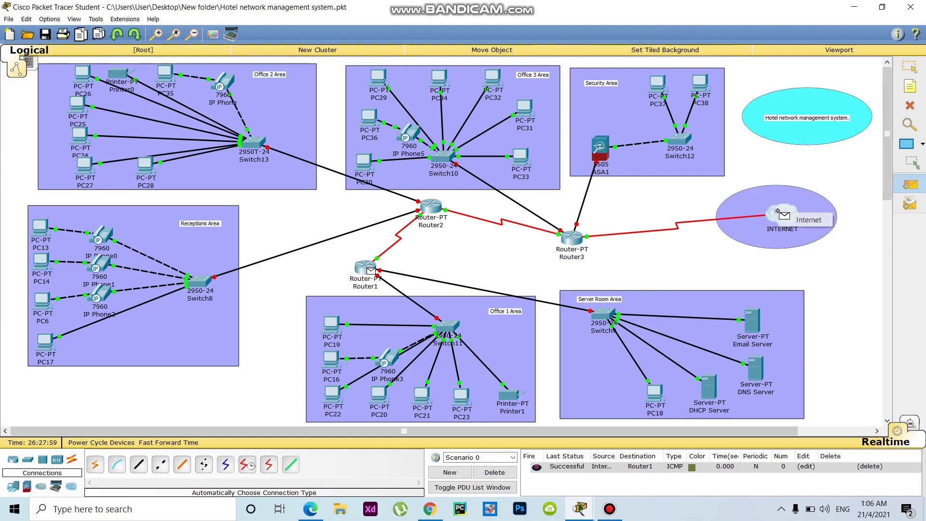
left_click(789, 228)
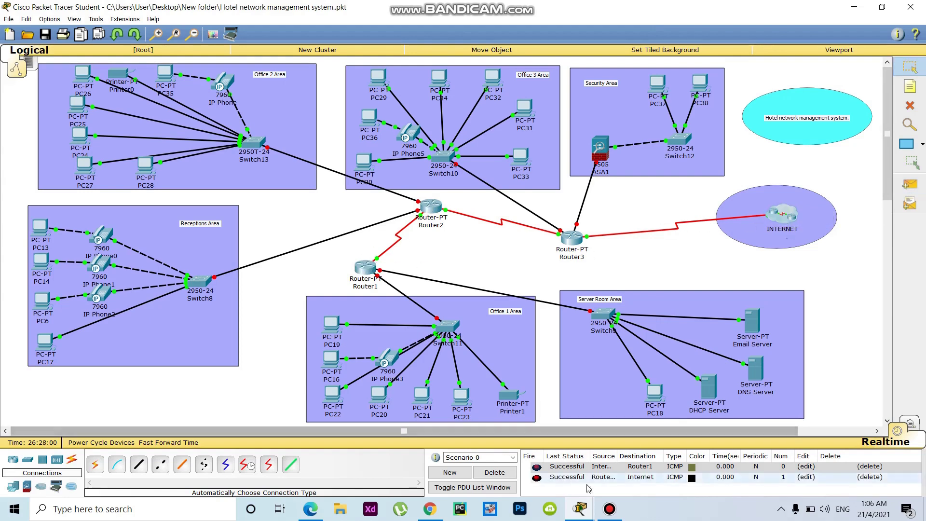
left_click(494, 472)
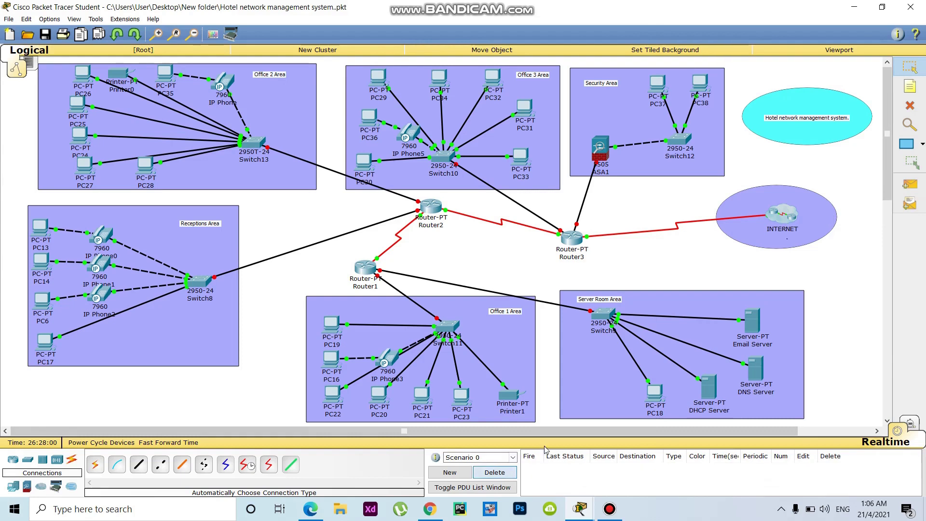
Step: Test connectivity with a simple PDU from PC38 to the DNS Server, and clear the scenario's PDU list
left_click(910, 184)
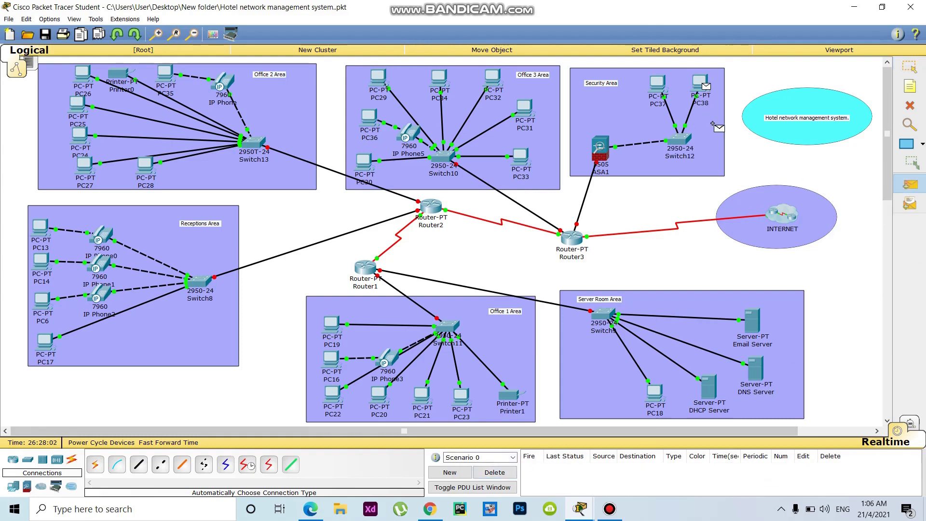
left_click(756, 369)
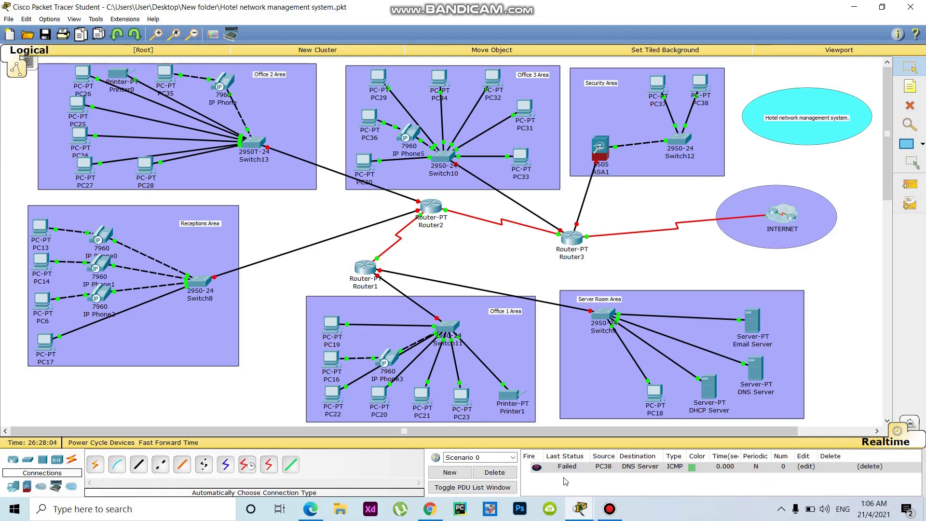
mouse_move(589, 246)
left_click(494, 472)
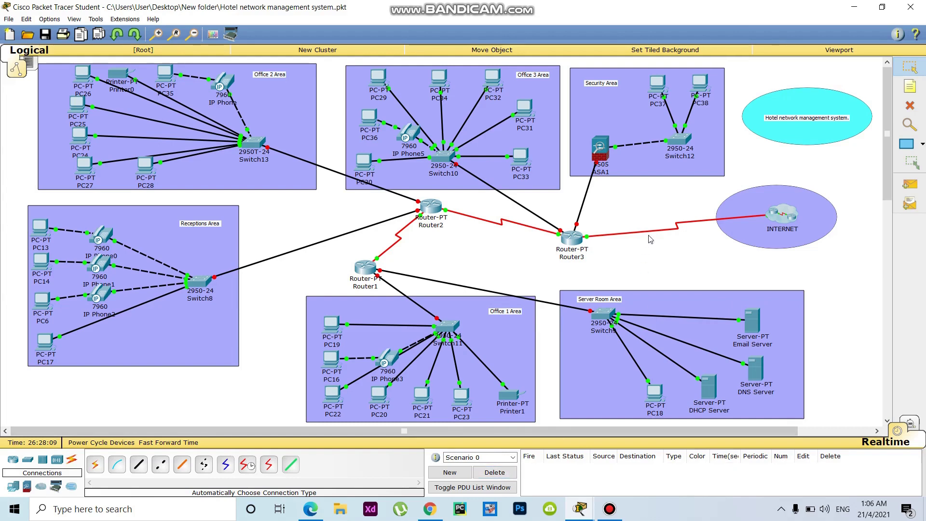
Step: Try Printer1 as the destination of a simple PDU from PC26, and send the PDU to PC23 instead
left_click(910, 185)
left_click(82, 75)
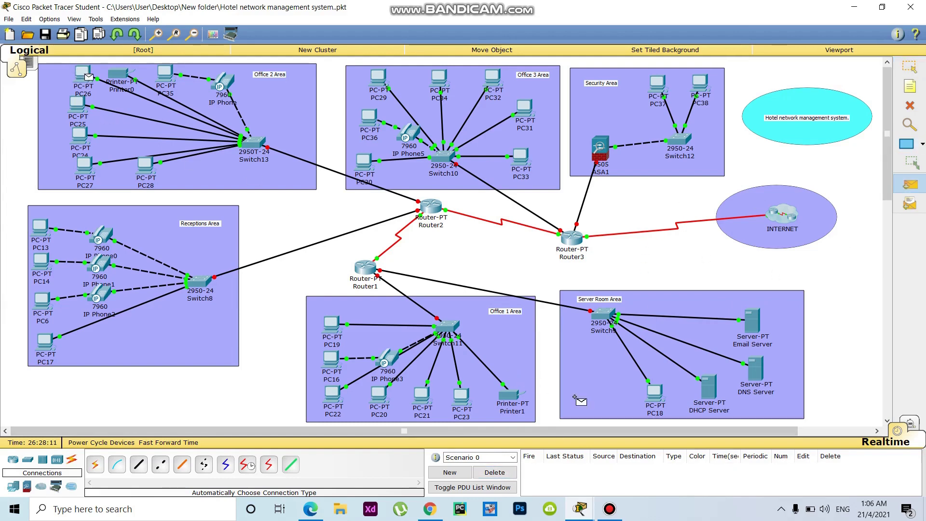
left_click(502, 399)
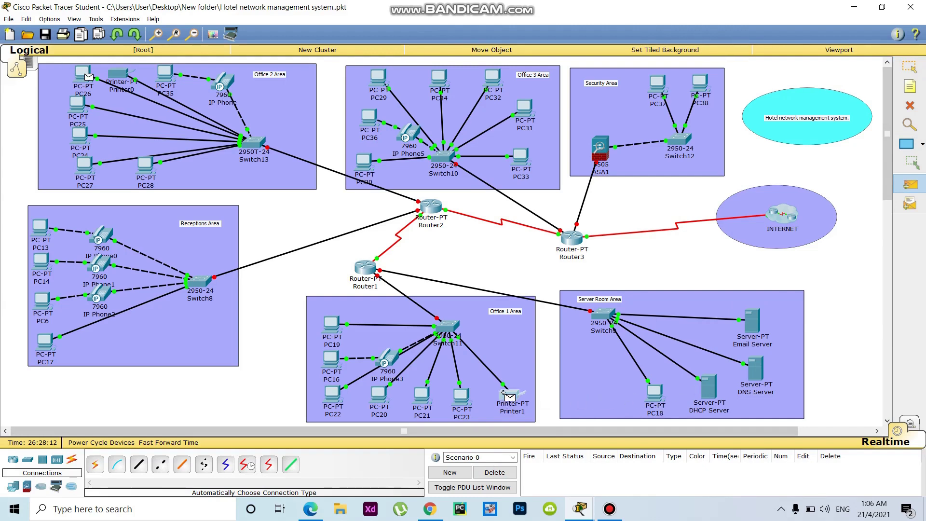
left_click(502, 266)
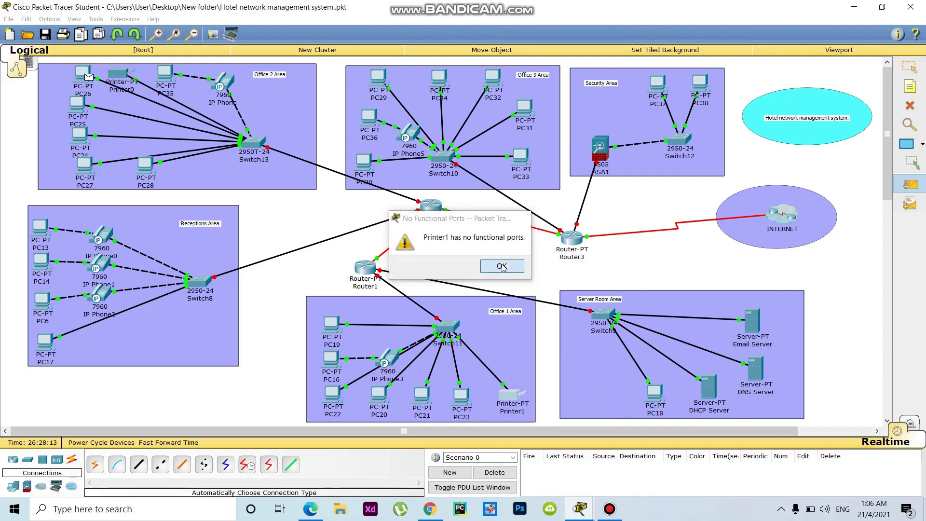
left_click(464, 397)
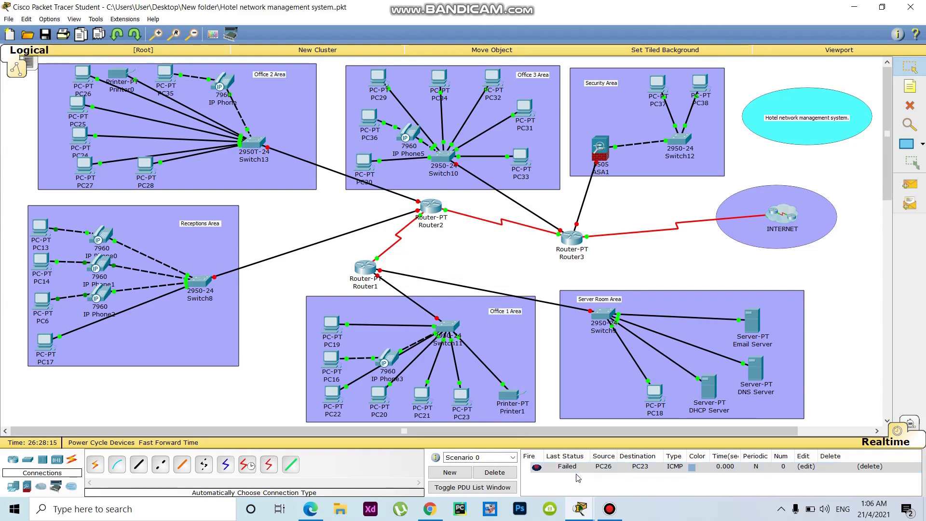
Step: Test connectivity with a simple PDU from Router1 to Router3, and clear the scenario's PDU list
left_click(910, 184)
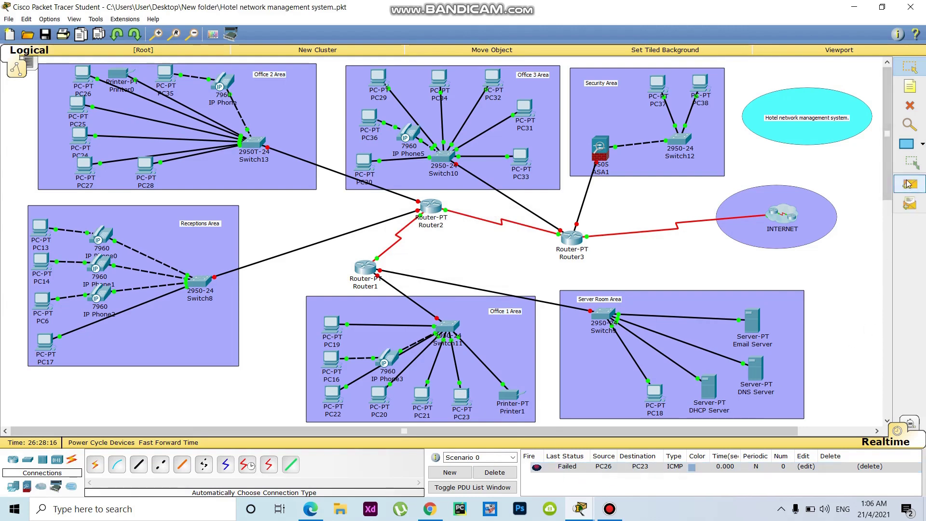
left_click(361, 263)
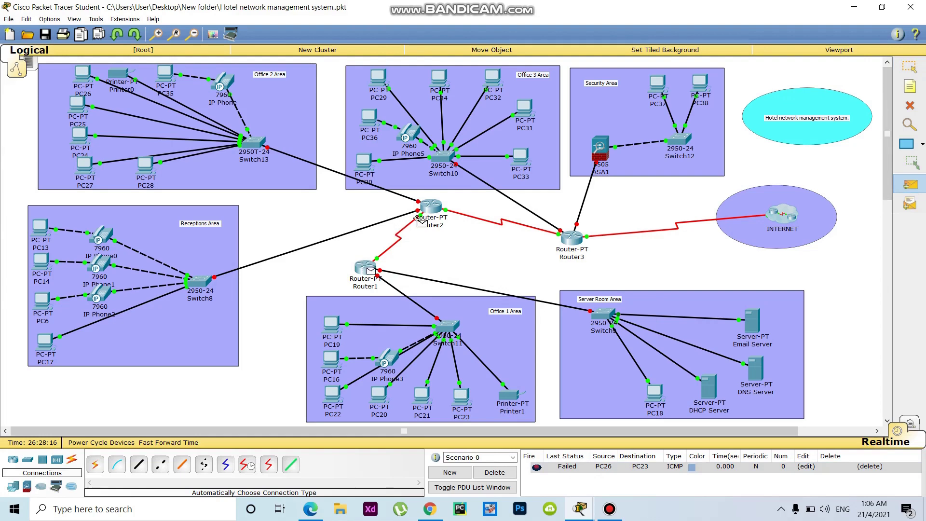
left_click(564, 238)
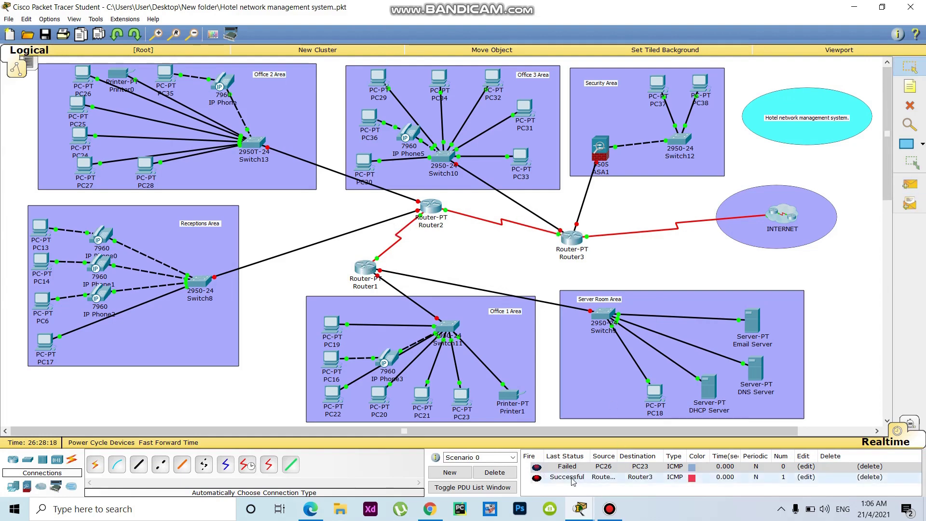
left_click(495, 472)
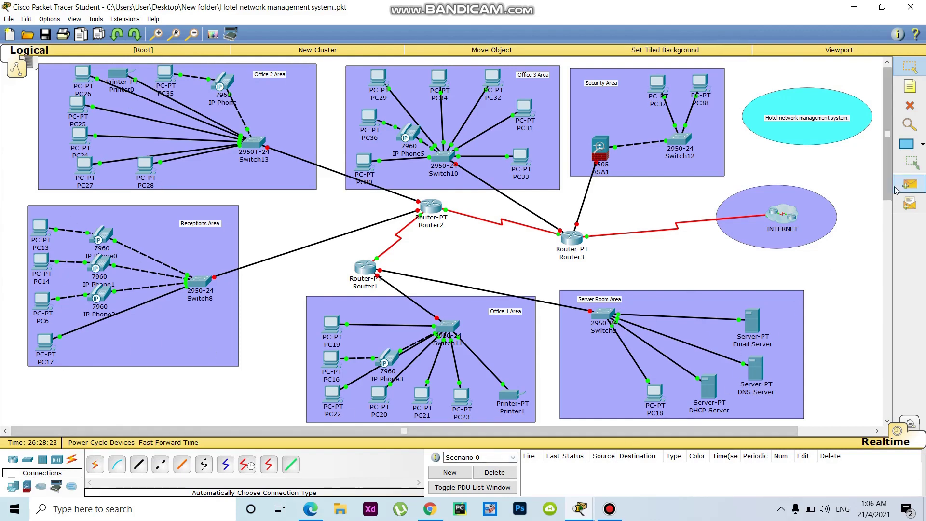
Step: Send a simple PDU from PC34 in the Office 3 Area to PC19 in the Office 1 Area
left_click(910, 184)
left_click(437, 83)
left_click(328, 322)
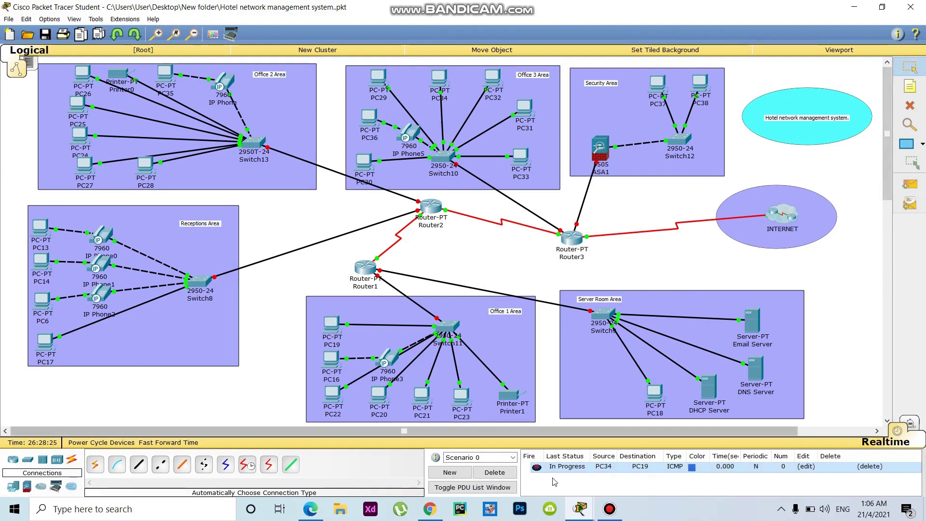